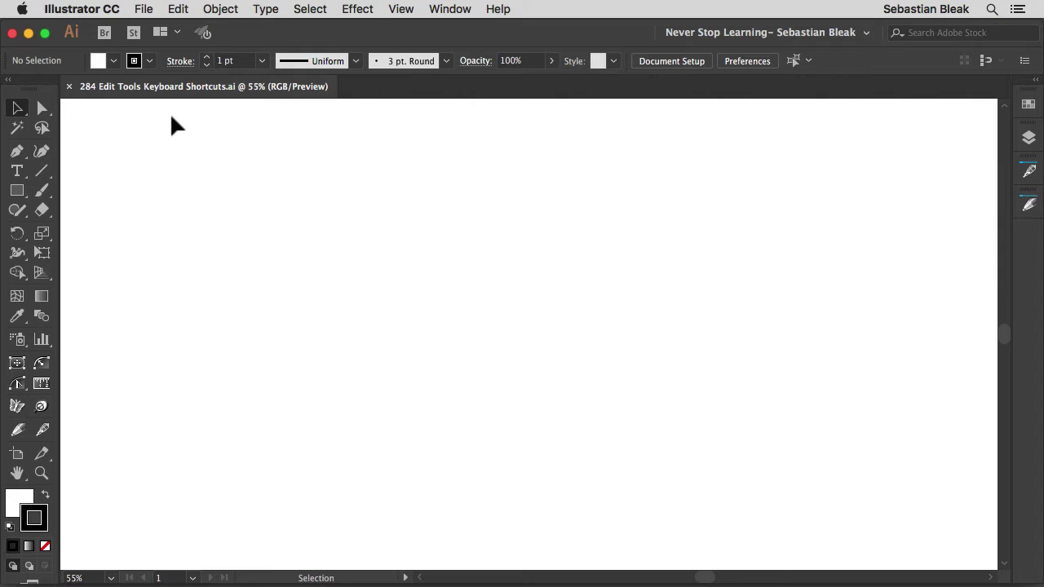
# Open Illustrator's Edit menu to reach Keyboard Shortcuts.
pyautogui.click(178, 9)
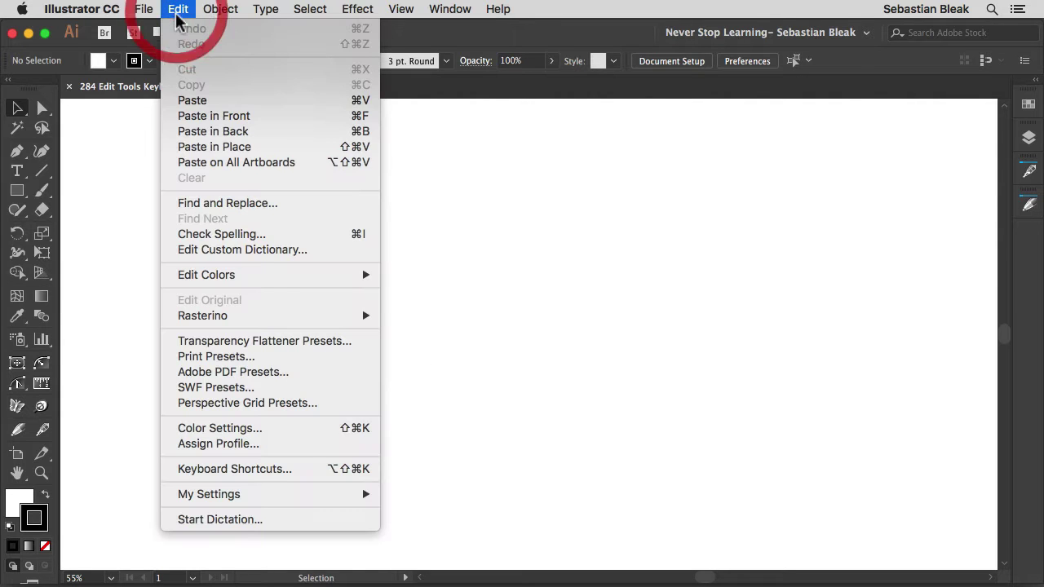
pyautogui.click(304, 470)
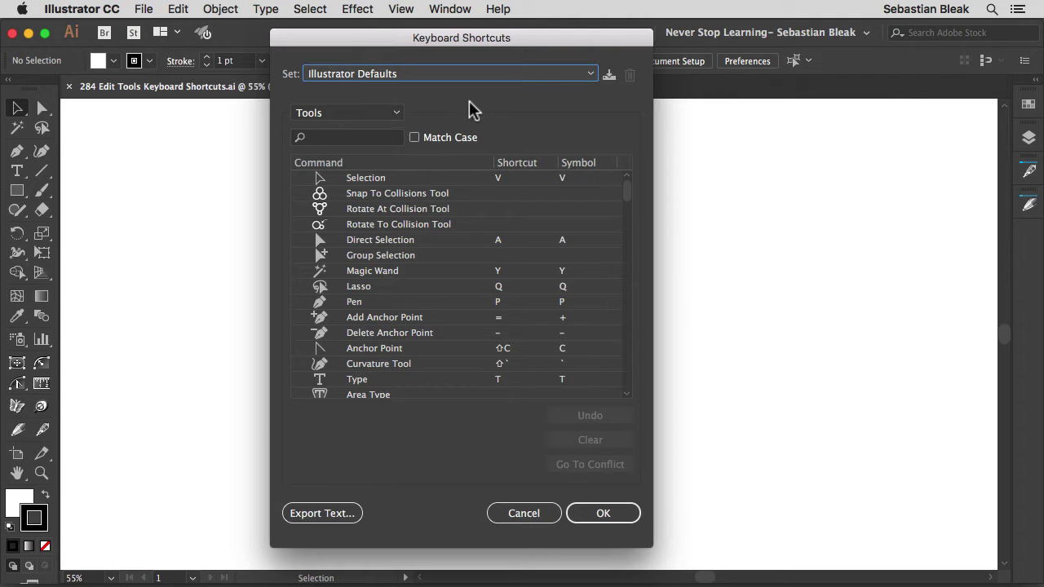
pyautogui.click(291, 84)
pyautogui.click(593, 77)
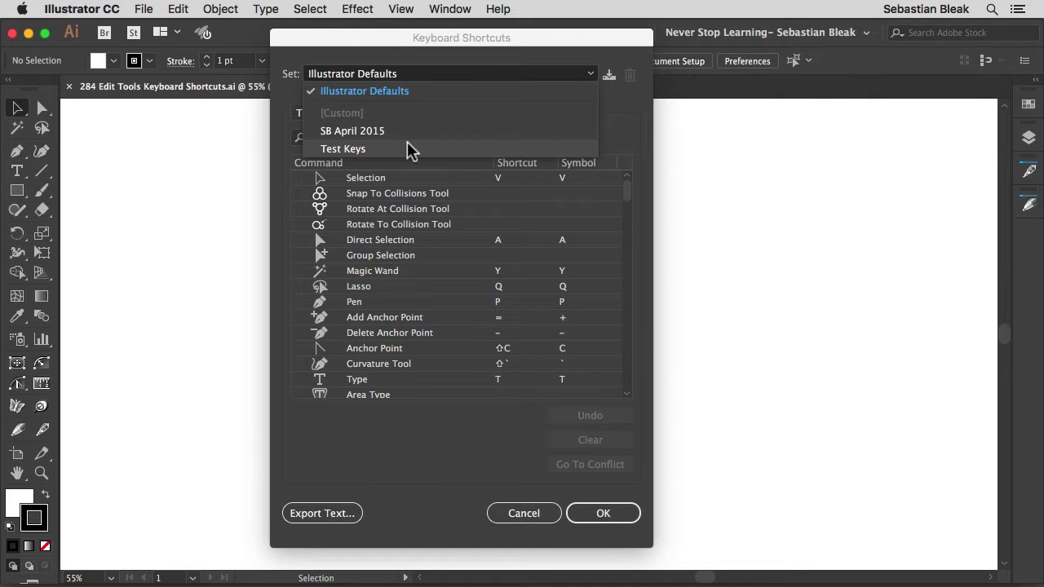
pyautogui.click(388, 93)
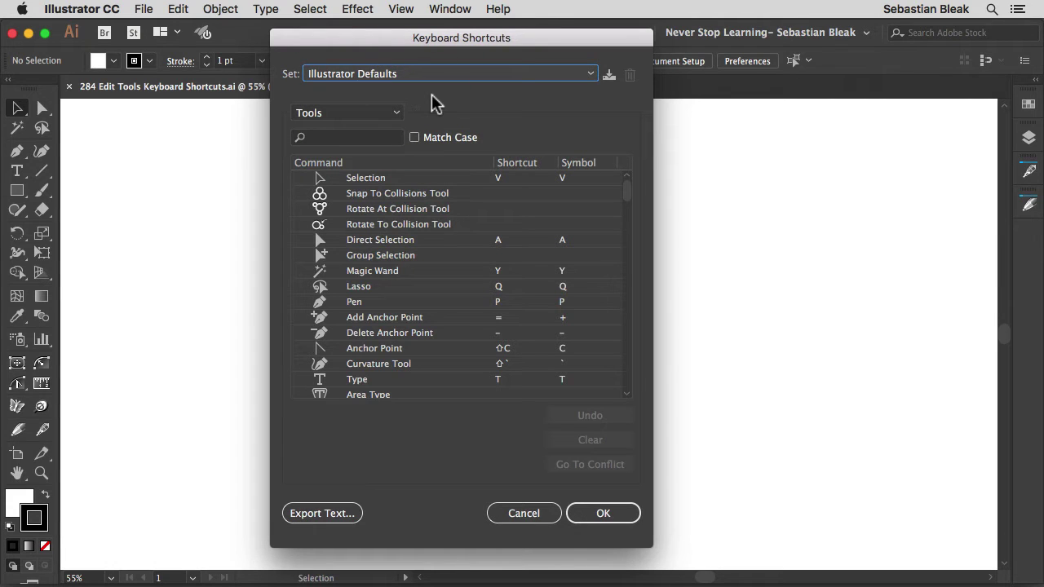
pyautogui.click(609, 75)
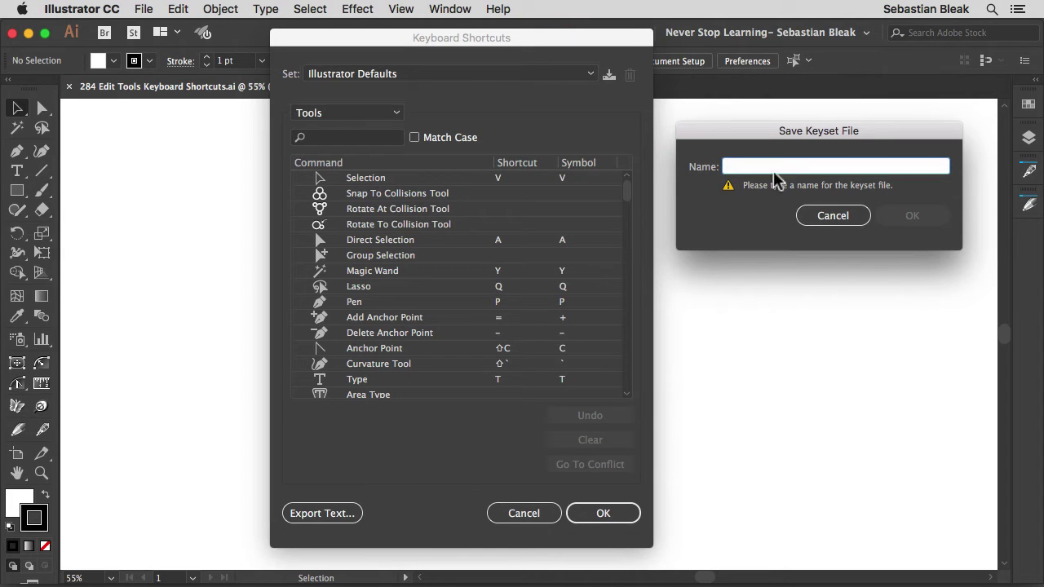
pyautogui.click(812, 217)
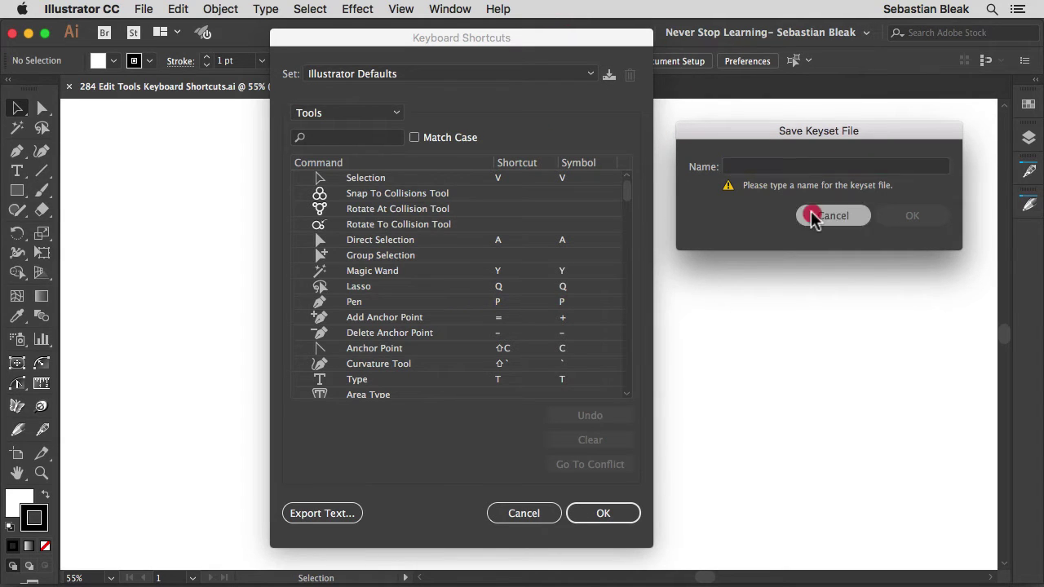
pyautogui.click(630, 78)
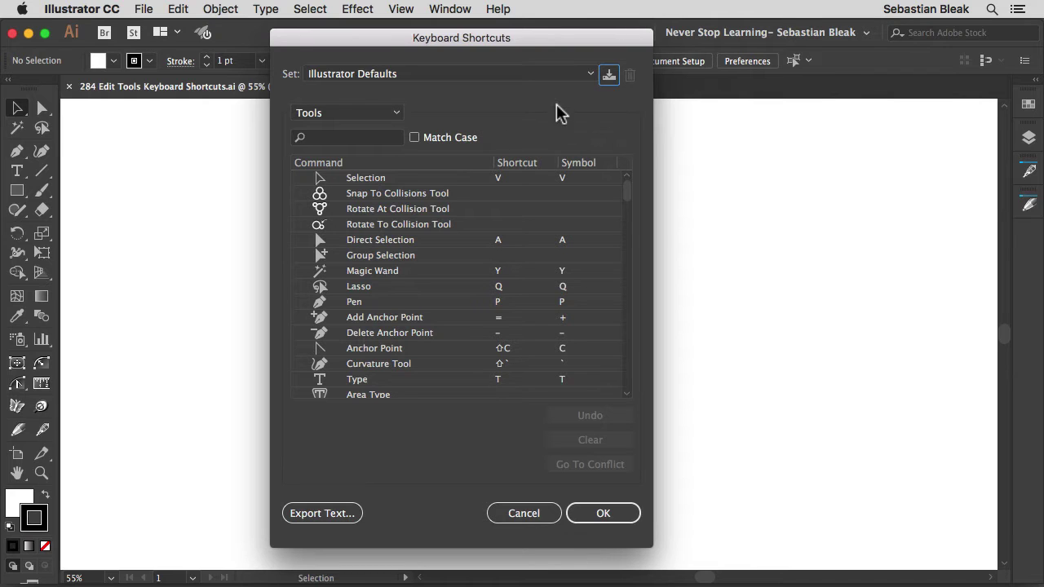
# Delete the Test Keys shortcut set so Illustrator Defaults is active again.
pyautogui.click(587, 75)
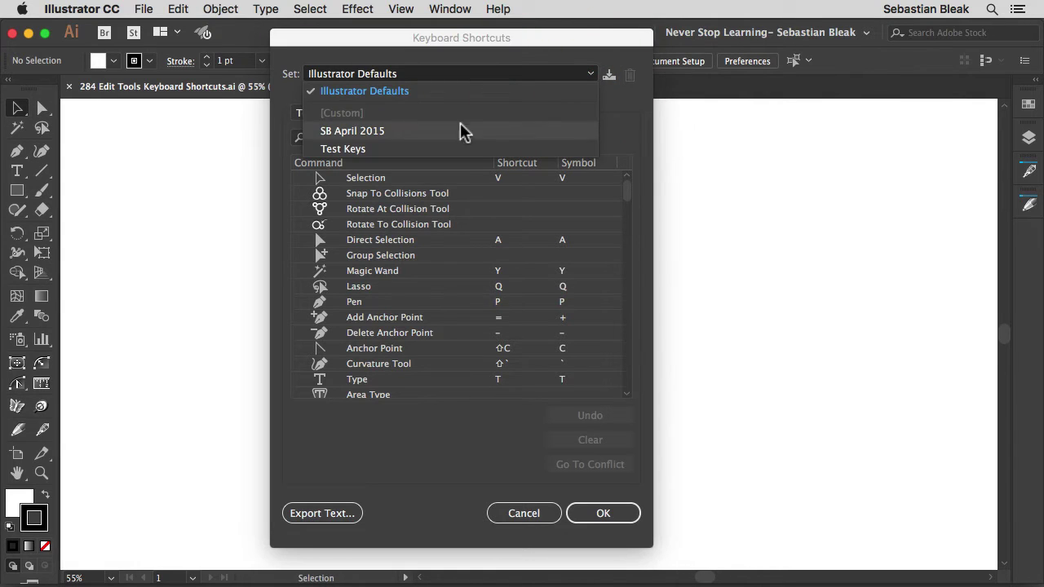
pyautogui.click(370, 149)
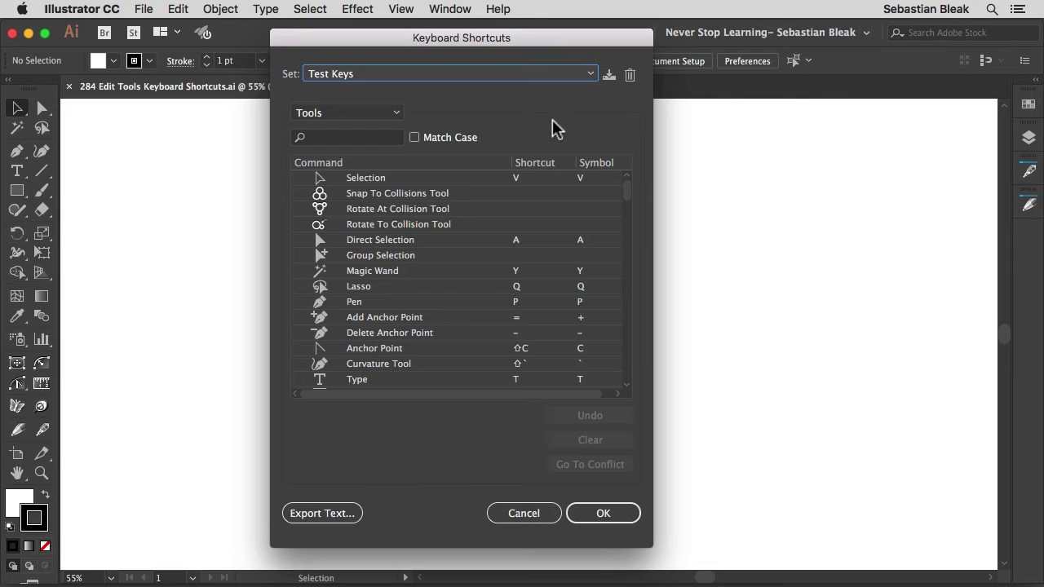
pyautogui.click(630, 76)
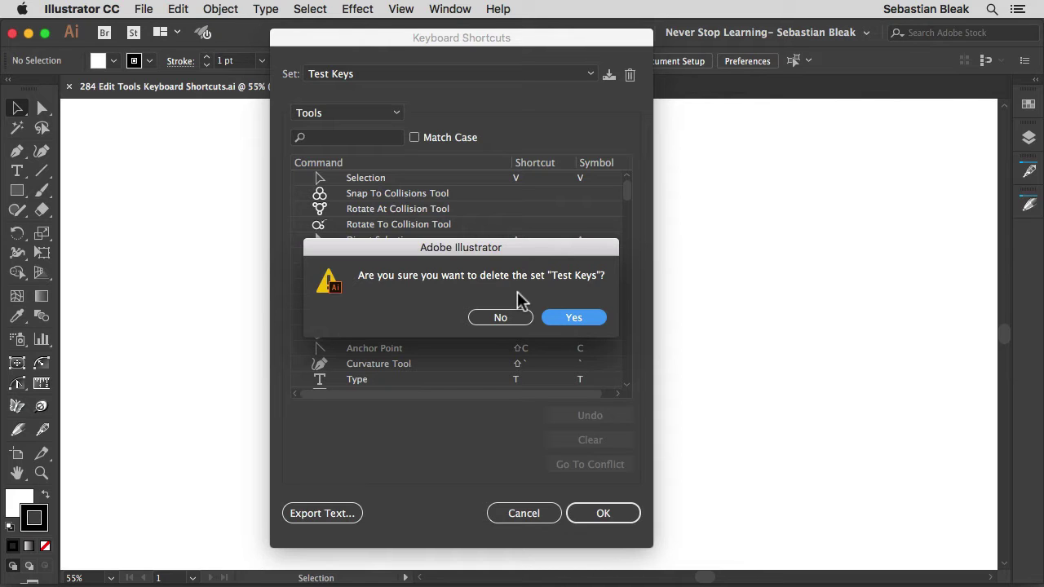
pyautogui.click(559, 323)
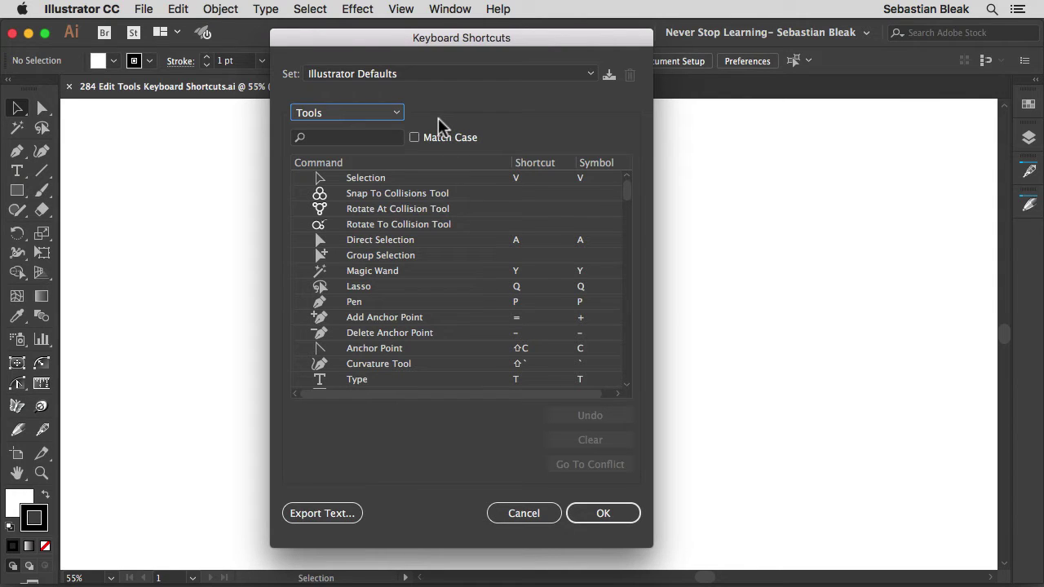
pyautogui.click(396, 115)
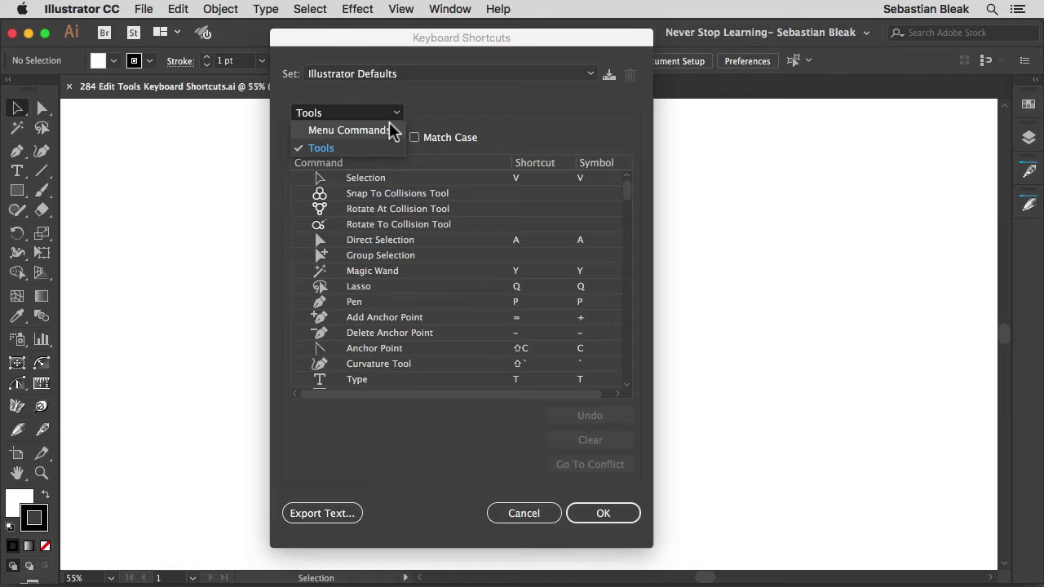
pyautogui.click(391, 130)
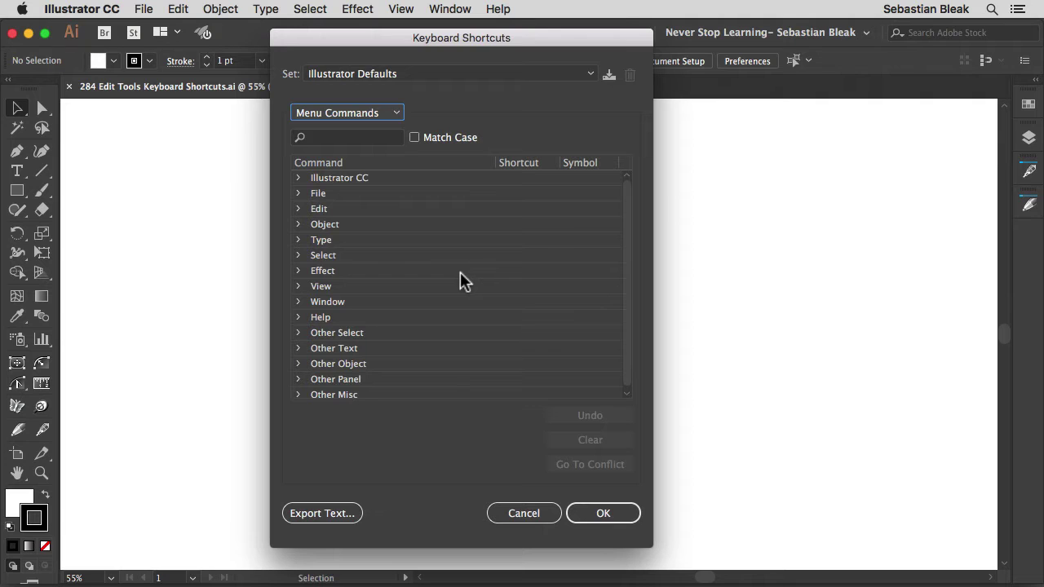
pyautogui.click(385, 115)
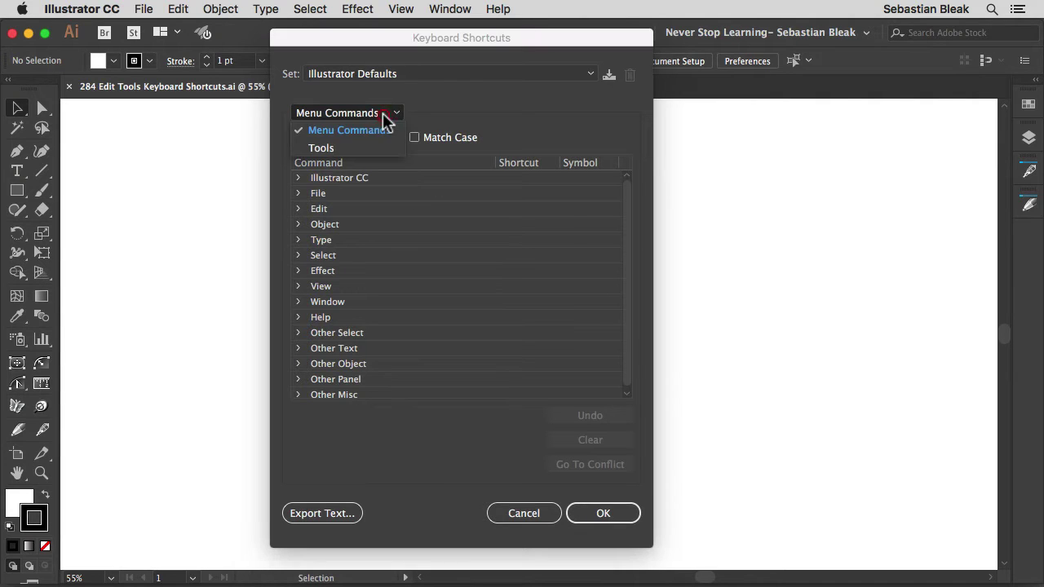
pyautogui.click(360, 147)
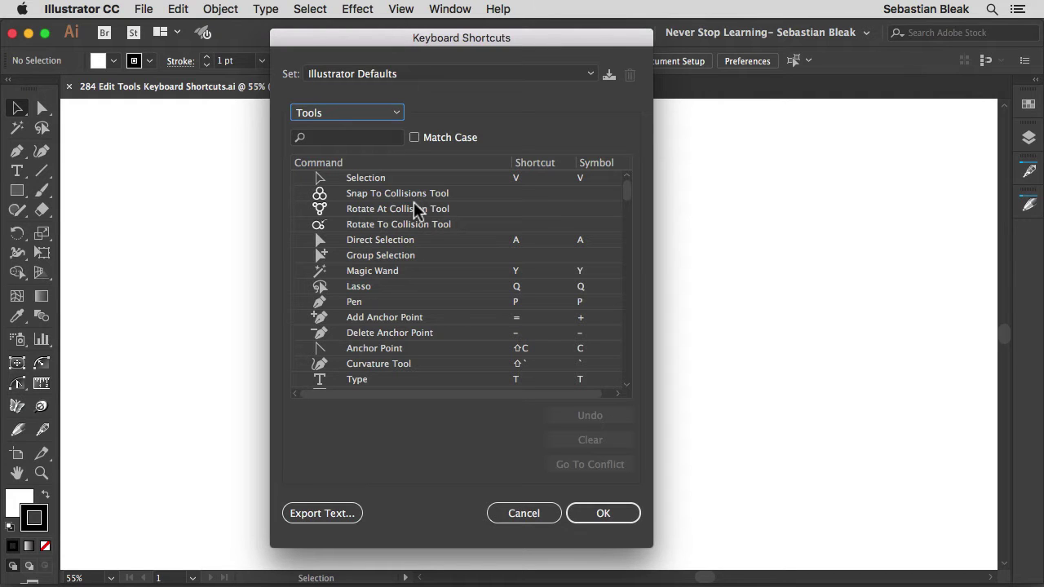
pyautogui.scroll(-3, 456, 231)
pyautogui.scroll(3, 457, 232)
pyautogui.click(357, 138)
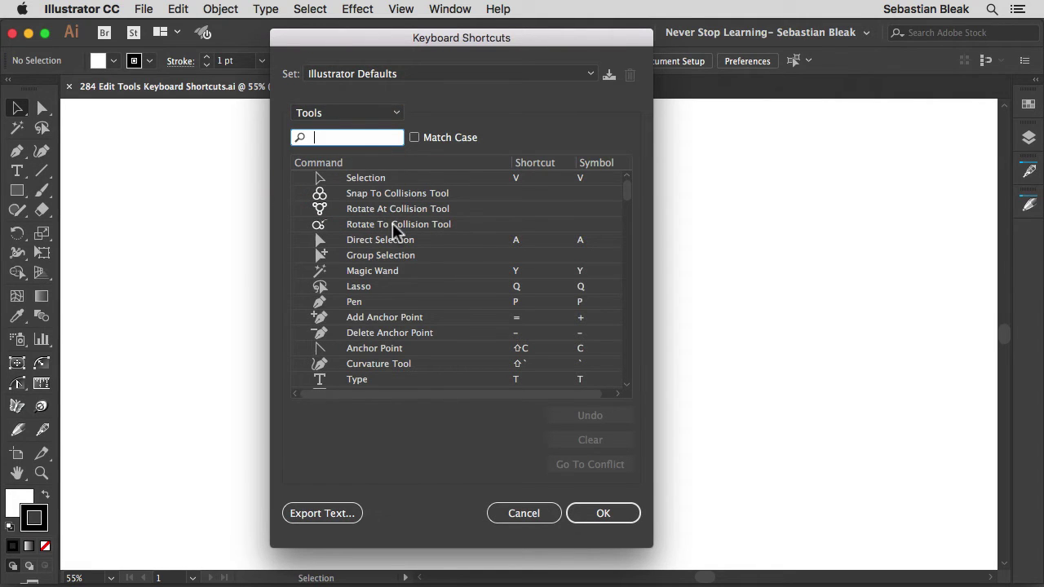
pyautogui.click(357, 140)
pyautogui.click(416, 139)
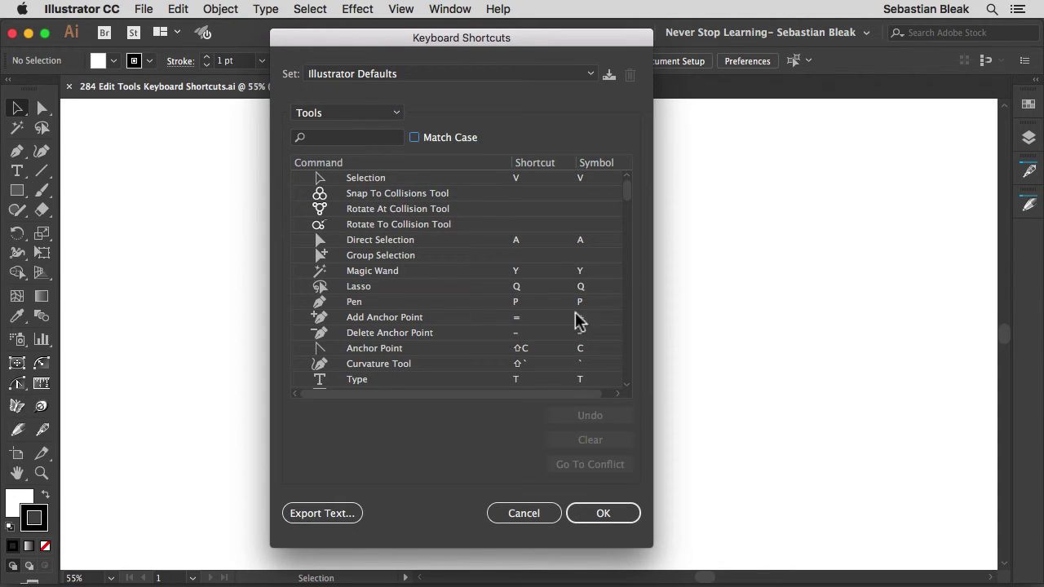
pyautogui.click(627, 373)
pyautogui.click(627, 372)
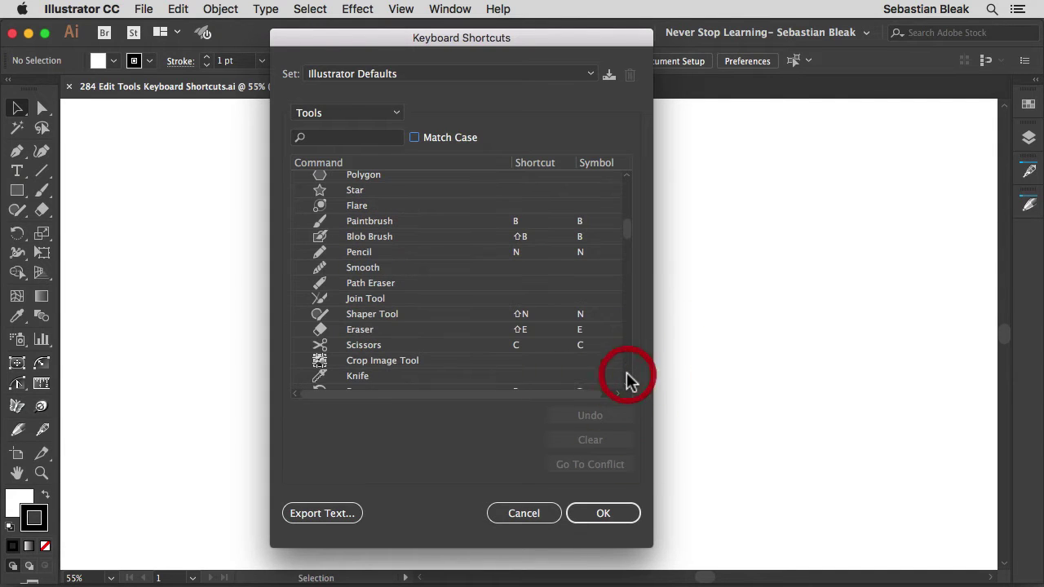
pyautogui.click(626, 378)
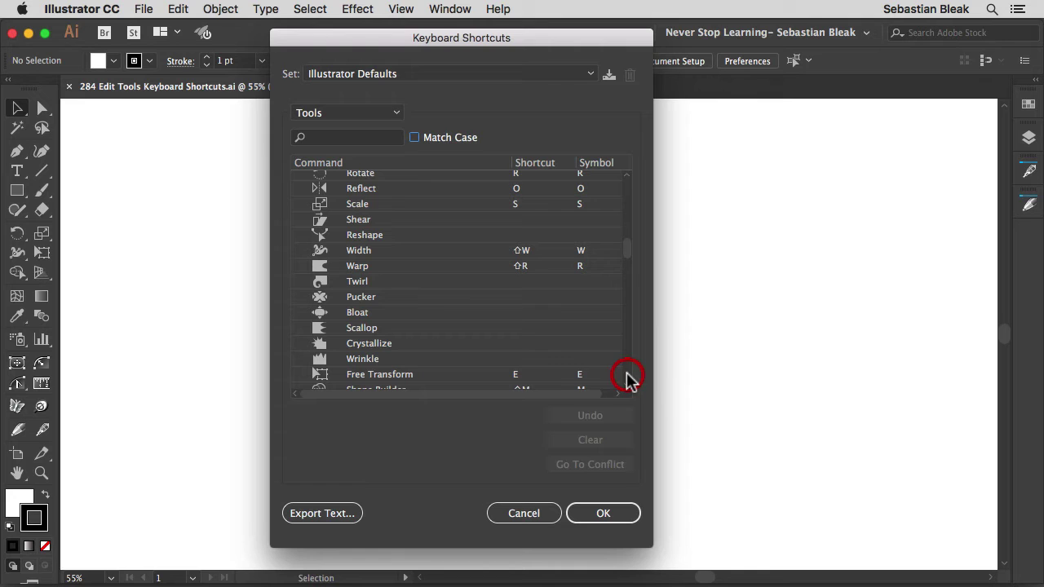
pyautogui.click(626, 377)
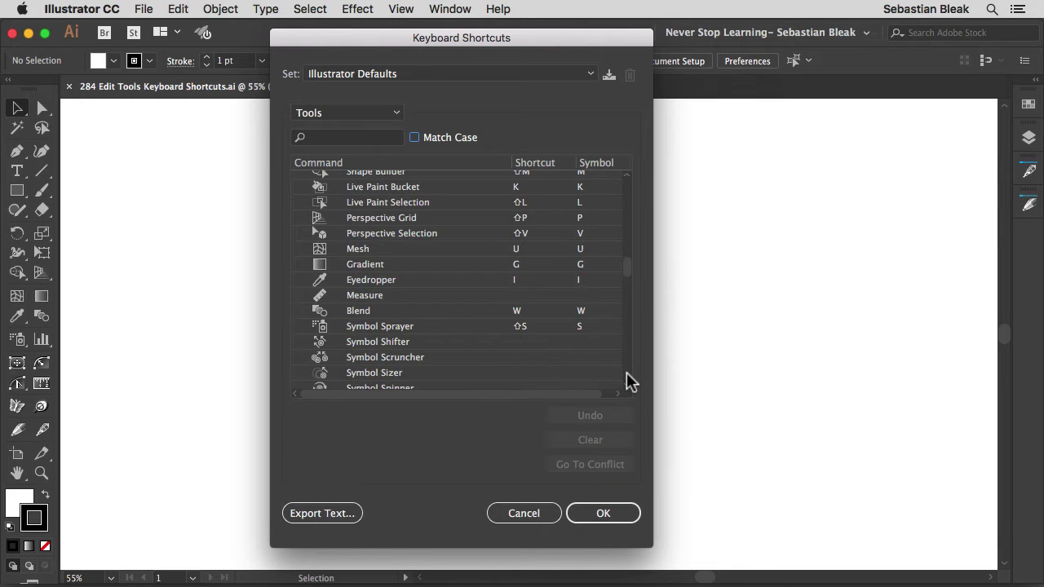
pyautogui.click(626, 377)
pyautogui.click(626, 377)
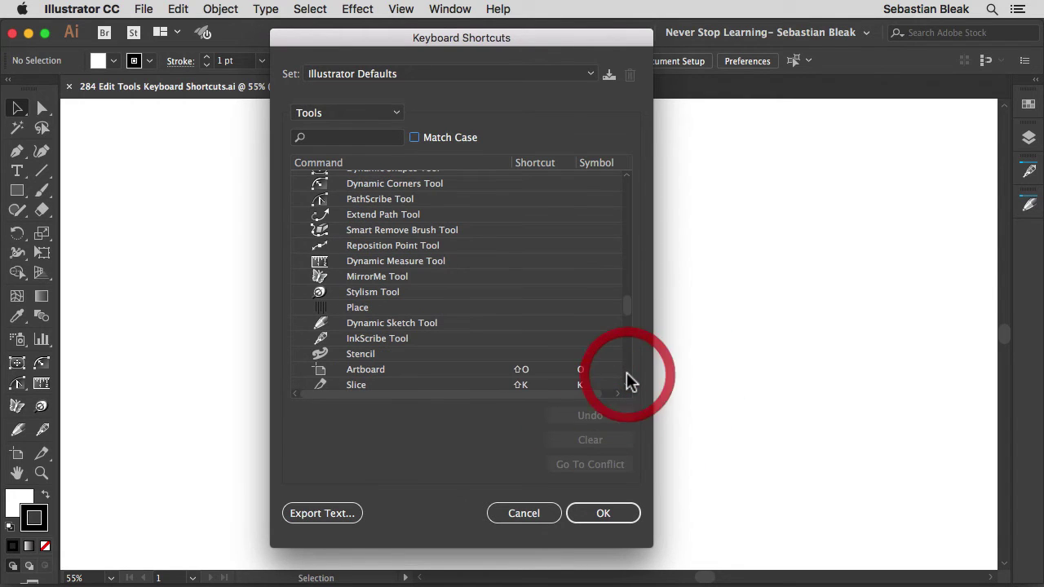
pyautogui.click(626, 378)
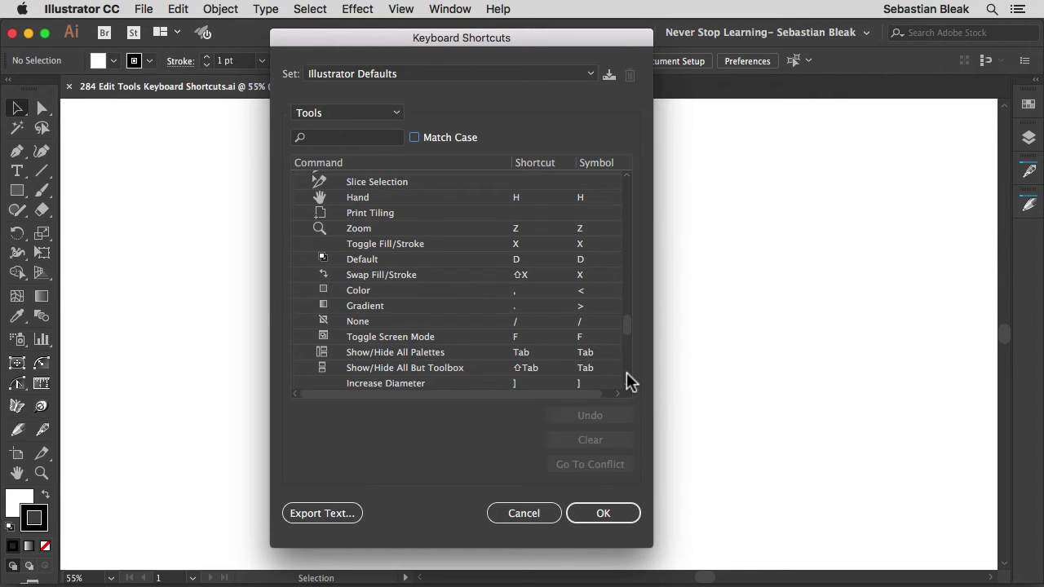
pyautogui.click(626, 377)
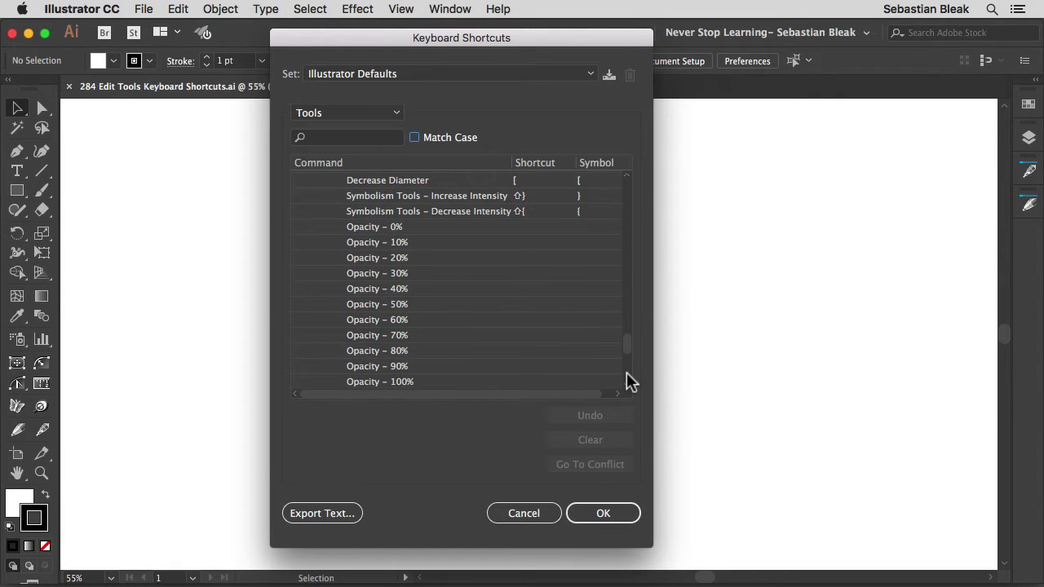
pyautogui.click(626, 376)
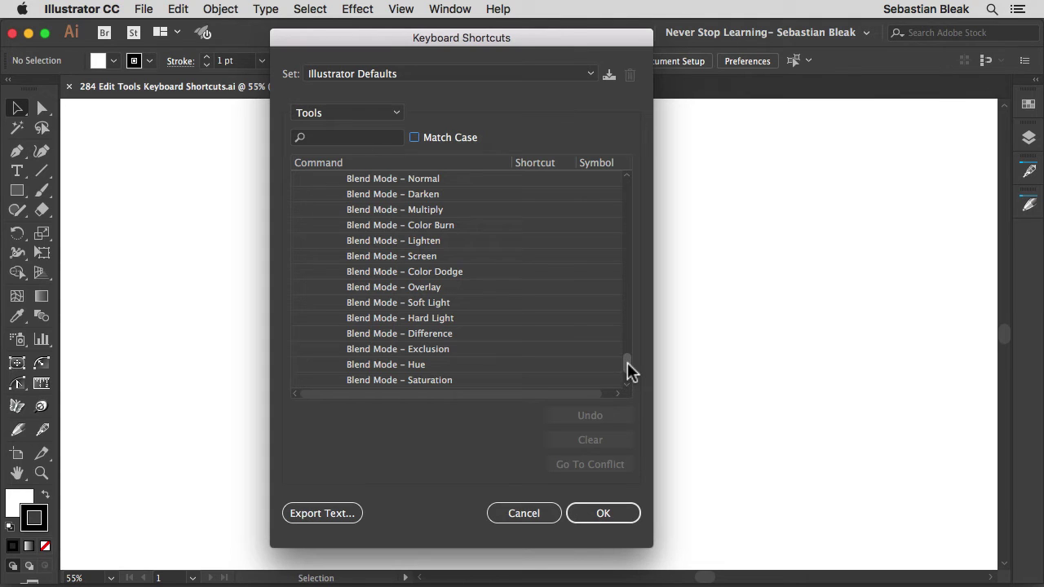
pyautogui.click(627, 374)
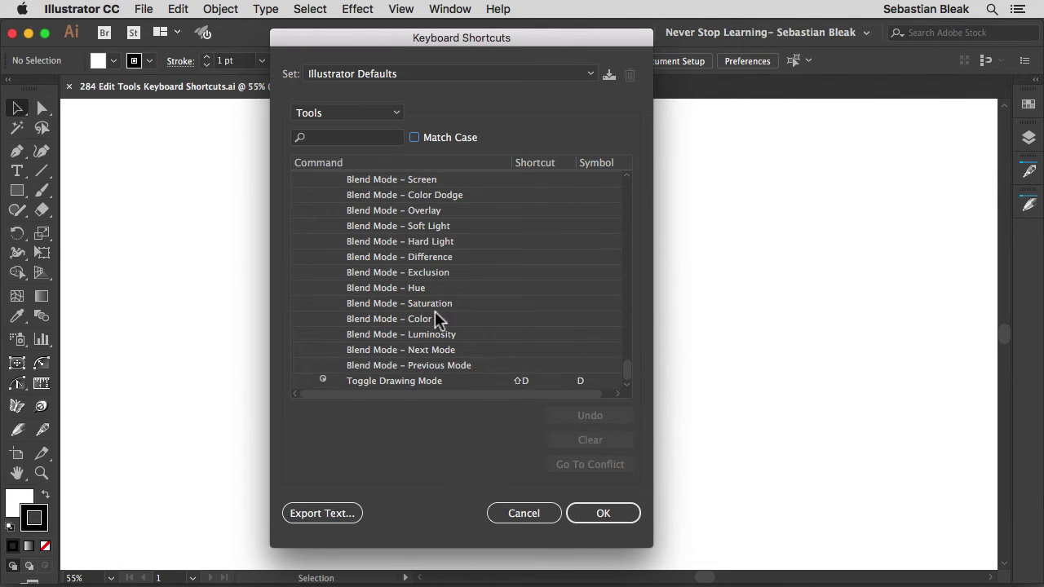
pyautogui.click(343, 139)
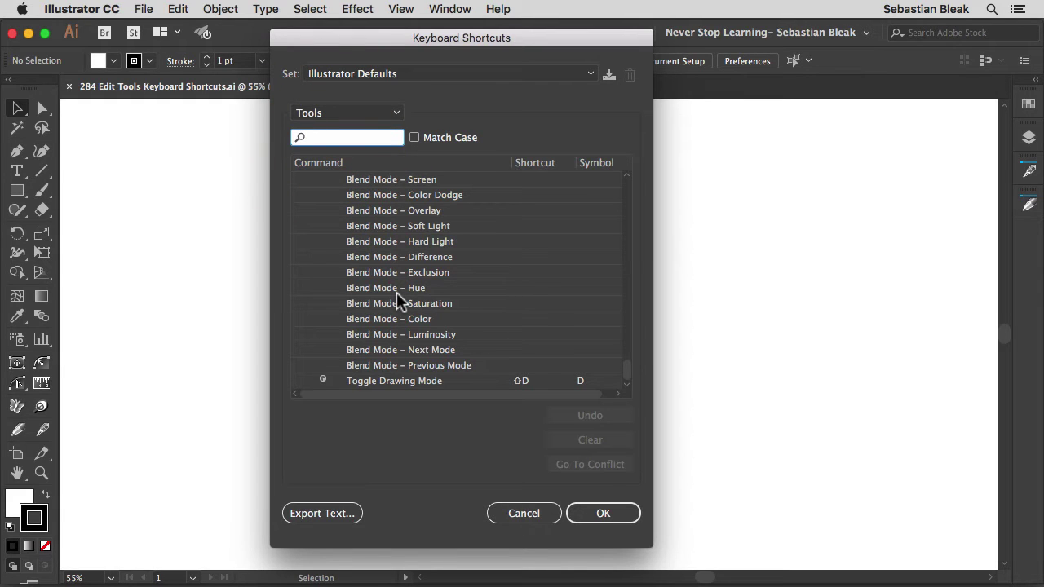
# Search 'pen' and replace the Pencil tool's N shortcut with Shift+P.
pyautogui.write('pen')
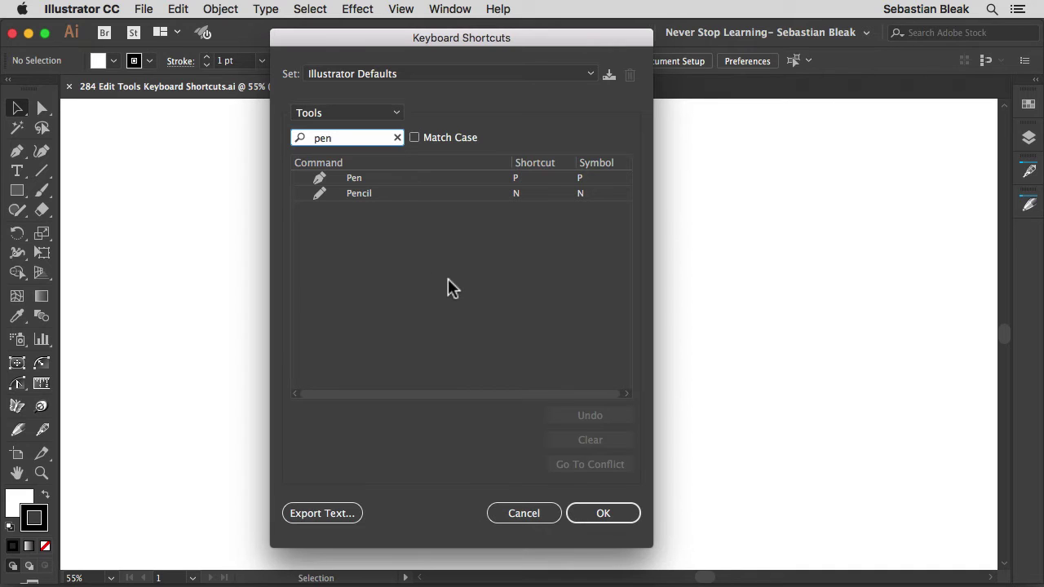
pyautogui.click(518, 194)
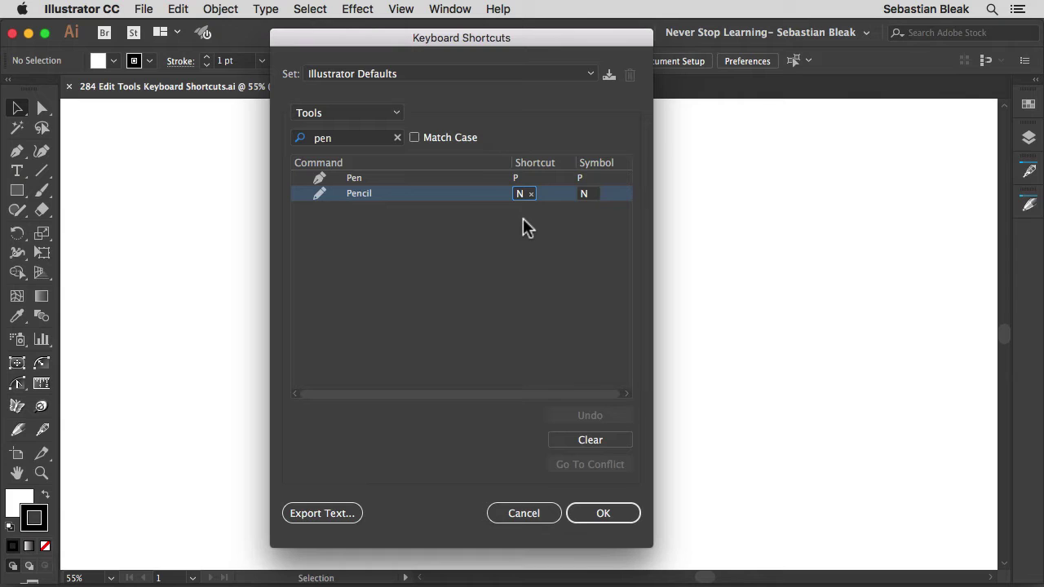
pyautogui.click(521, 196)
pyautogui.hotkey('shift', 'p')
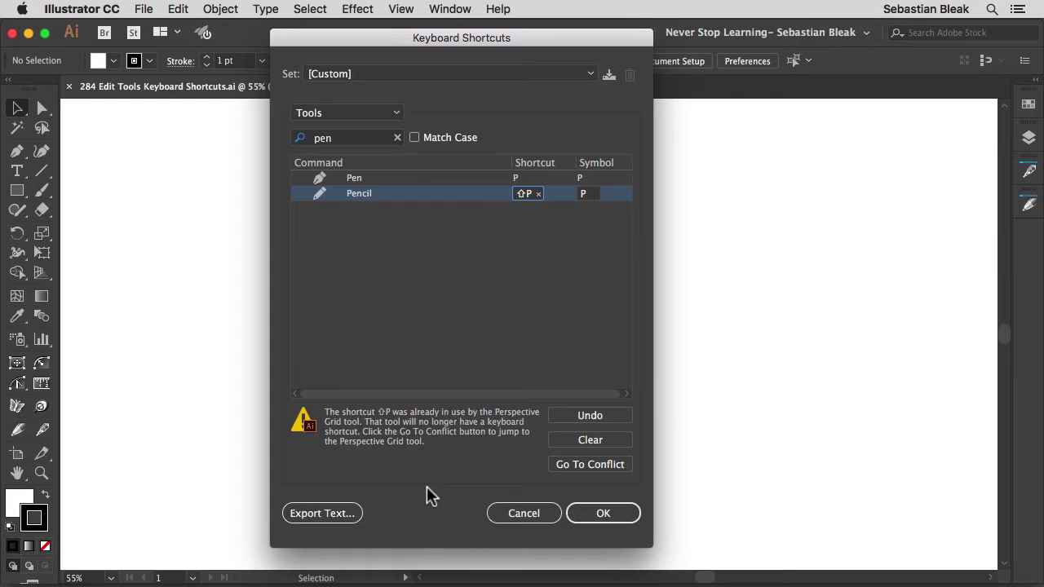
# Restore Perspective Grid's Shift+P shortcut, undoing its conflict removal.
pyautogui.click(575, 465)
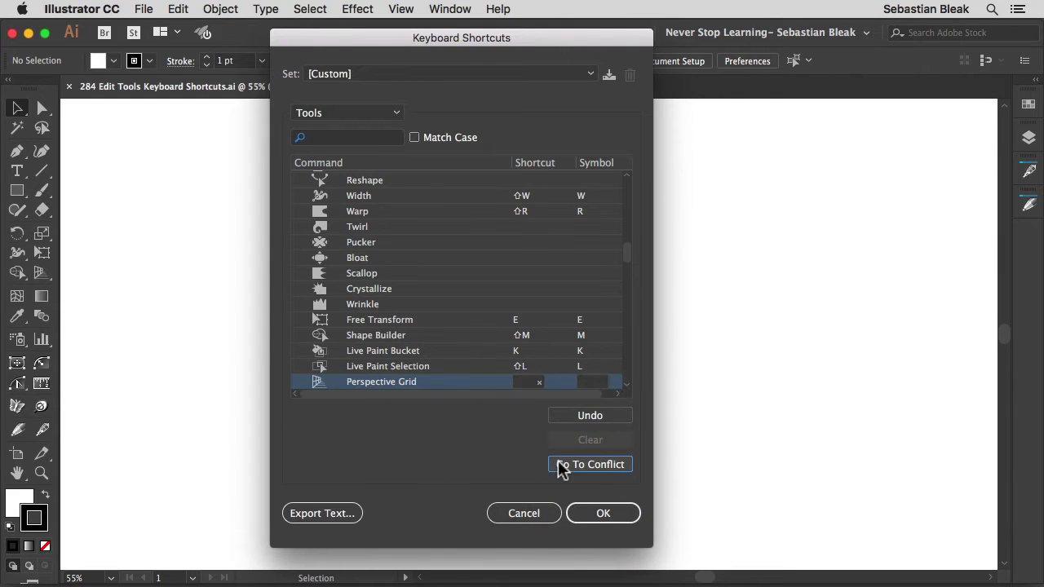
pyautogui.scroll(-4, 423, 313)
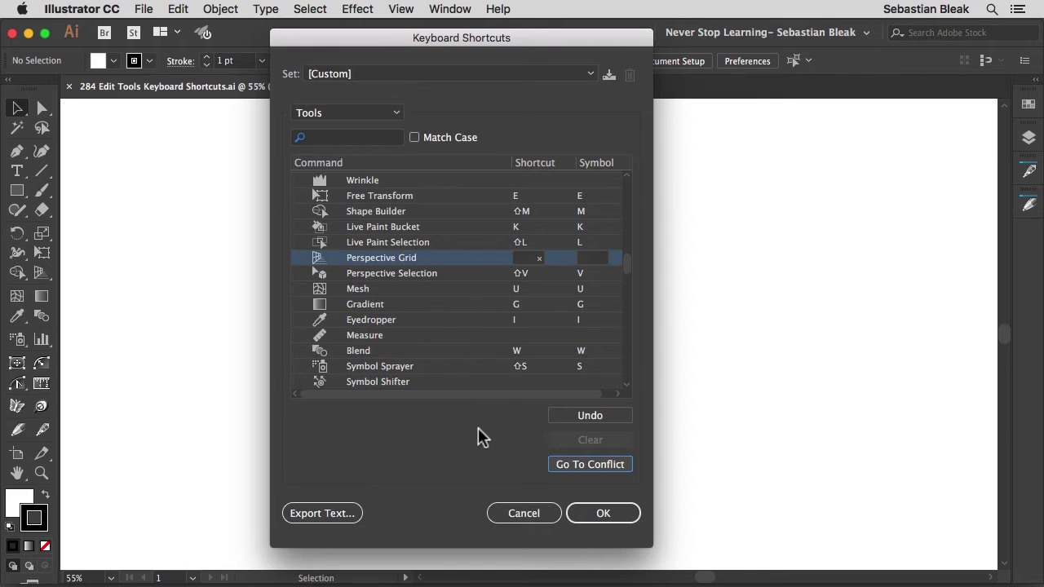
pyautogui.click(560, 418)
pyautogui.click(555, 418)
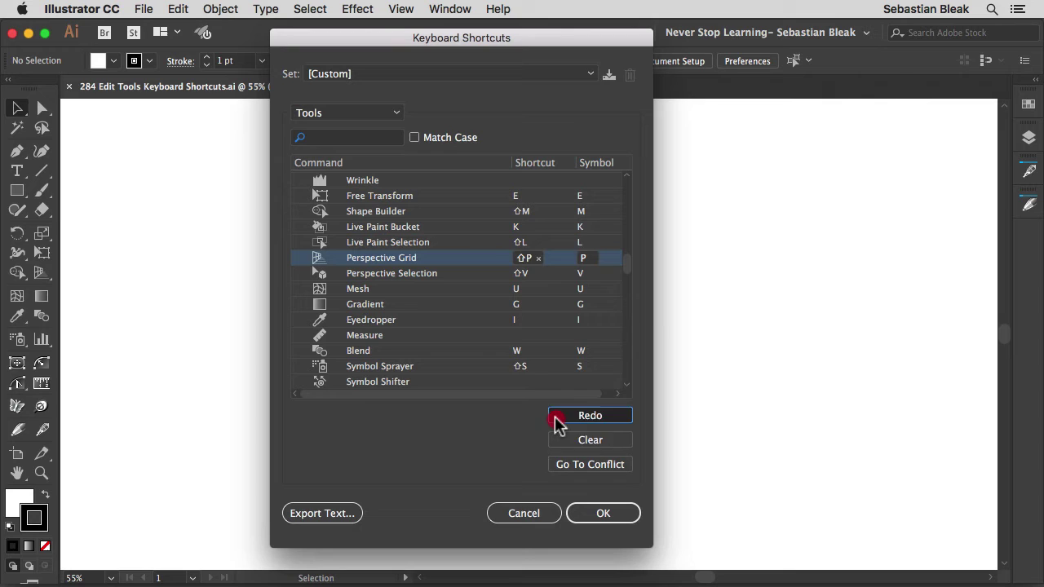
pyautogui.click(560, 419)
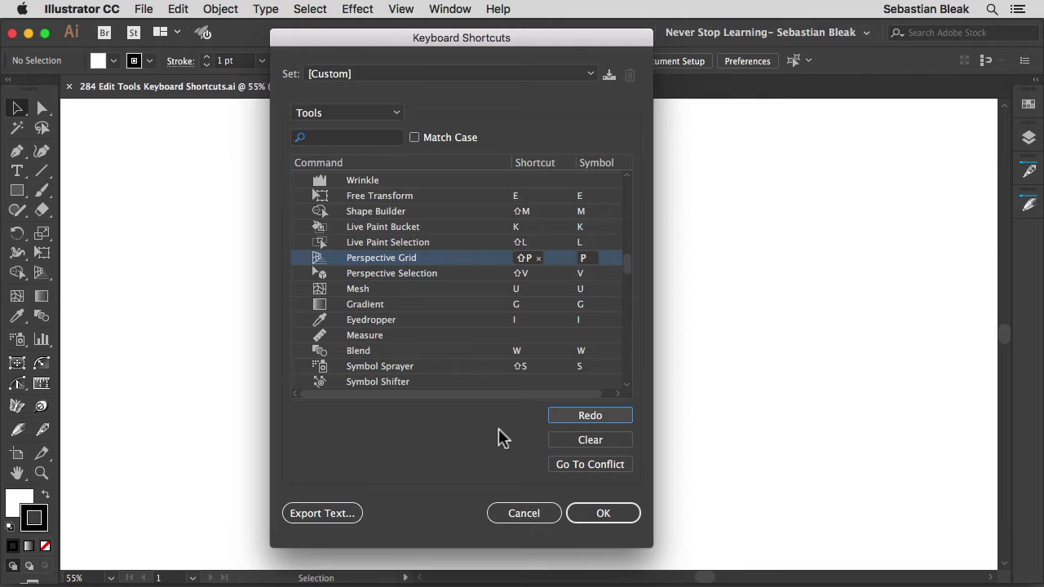
# Search 'pen' again and give Pencil Shift+P, leaving Perspective Grid without a shortcut.
pyautogui.click(339, 137)
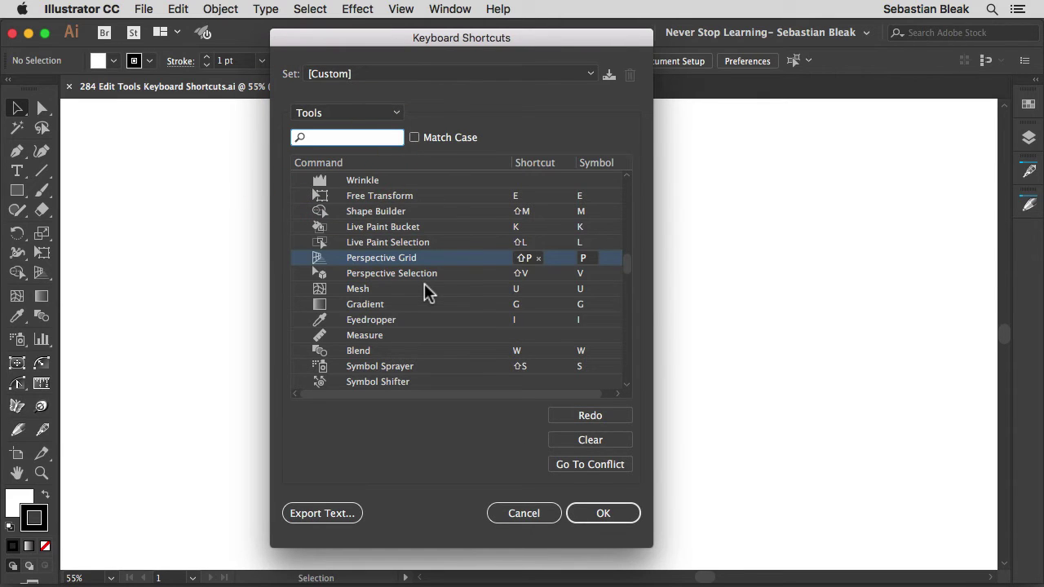
pyautogui.write('pen')
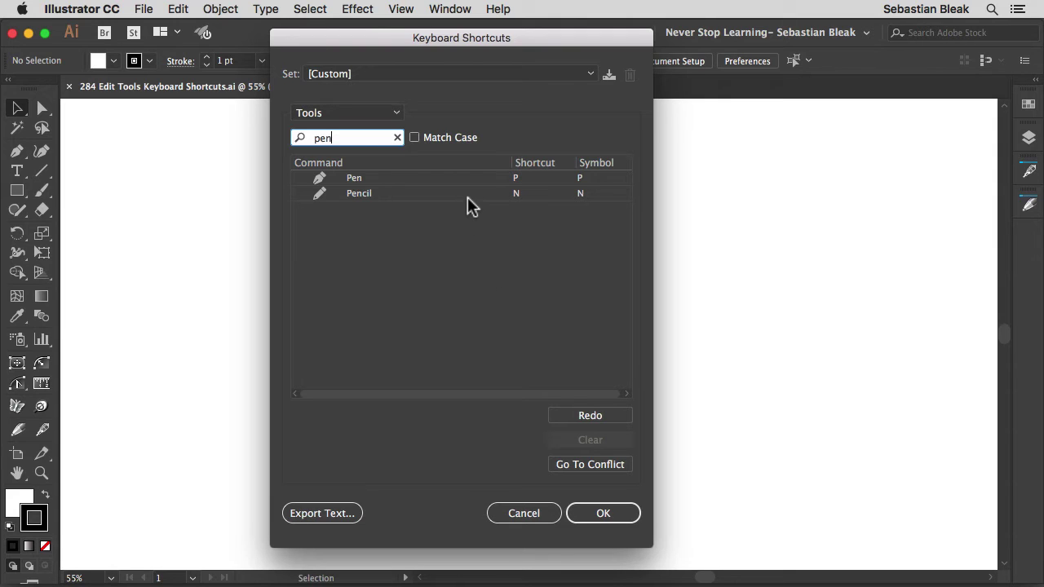
pyautogui.click(468, 194)
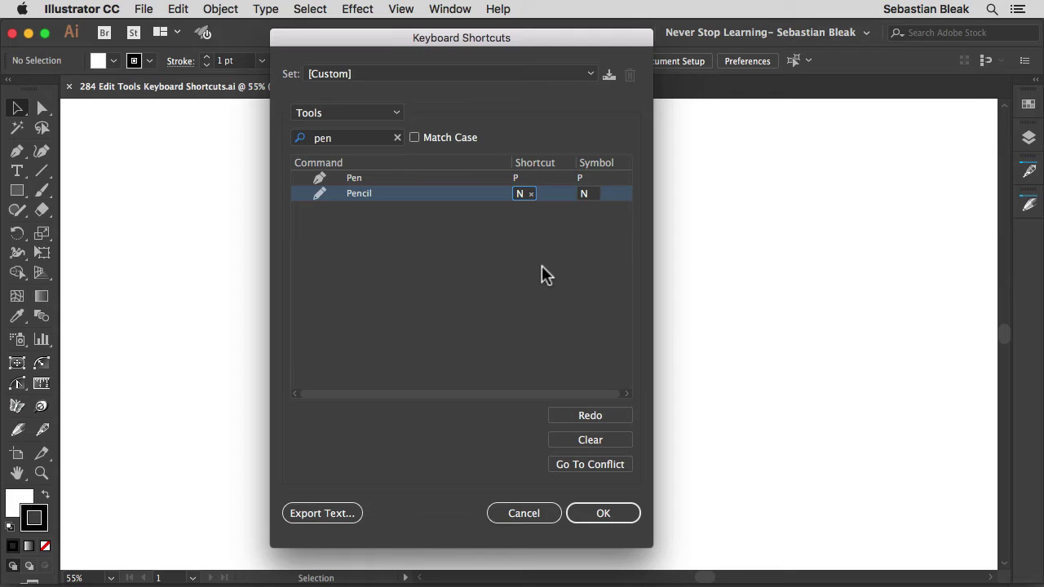
pyautogui.hotkey('shift', 'p')
pyautogui.click(520, 196)
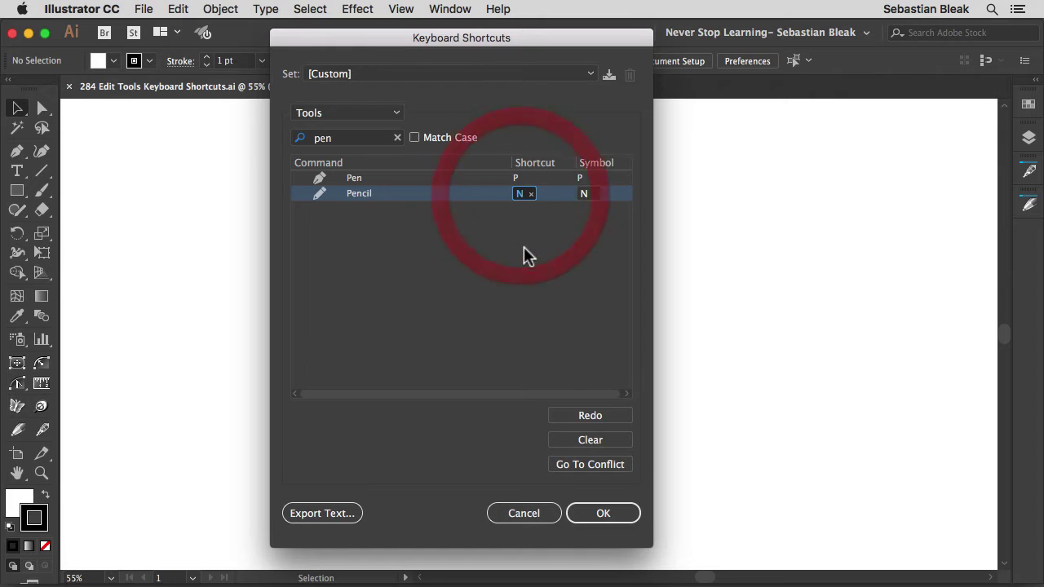
pyautogui.hotkey('shift', 'p')
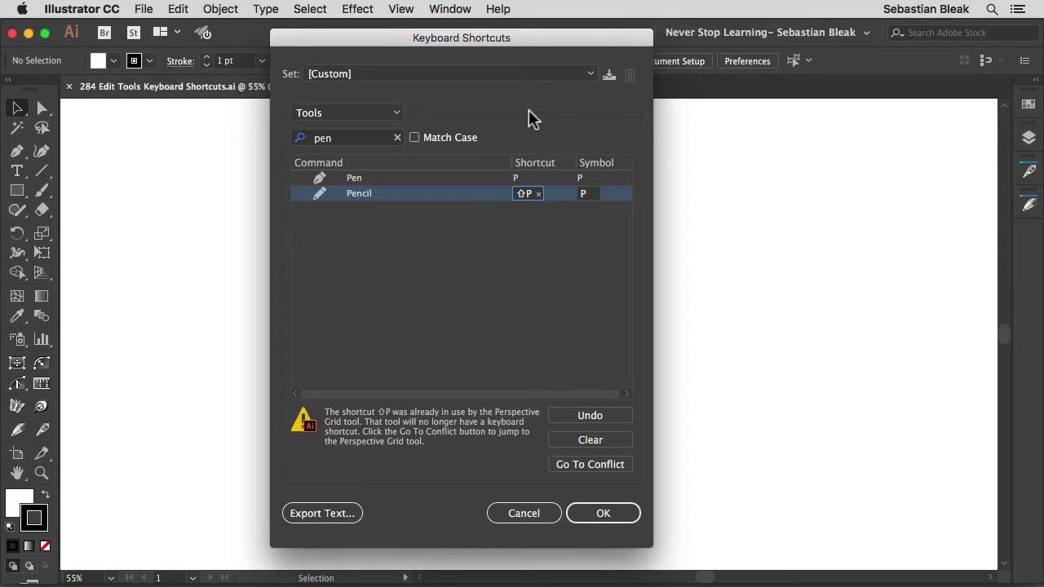
# Save the modified shortcuts as the set 'NSL Keys' and close Keyboard Shortcuts.
pyautogui.click(610, 78)
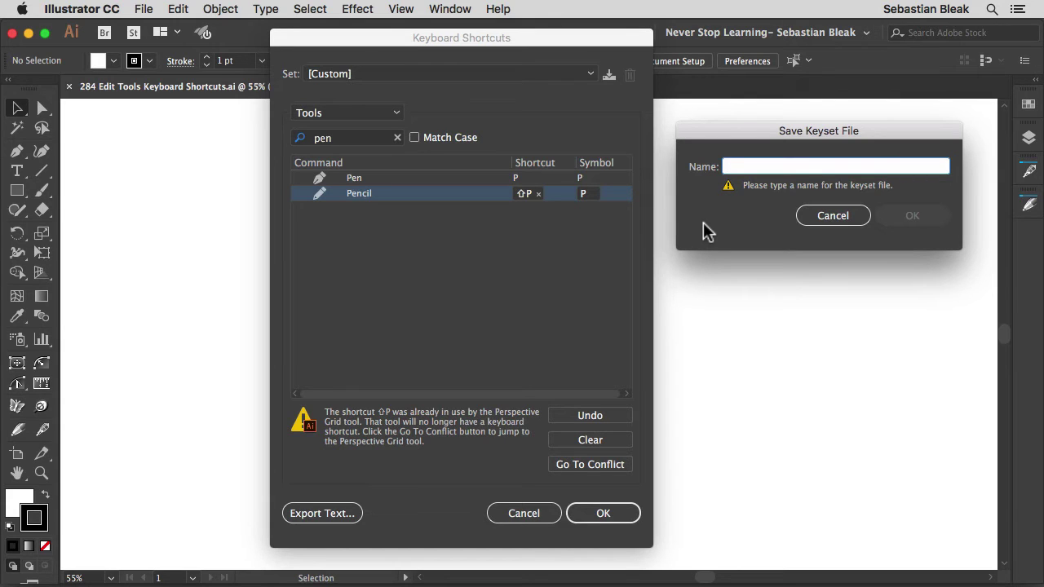
pyautogui.write('NSL ')
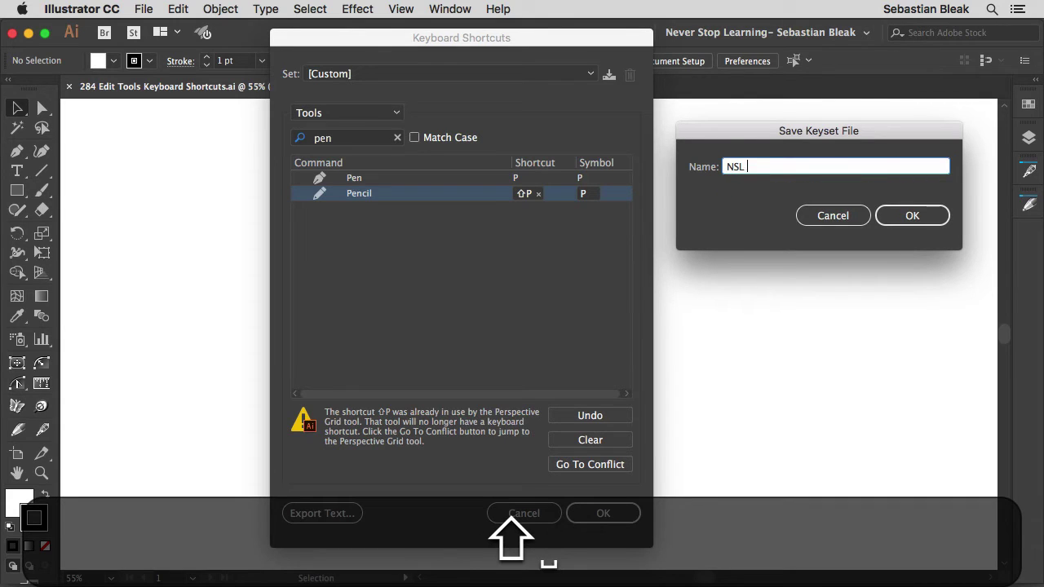
pyautogui.write('Keys')
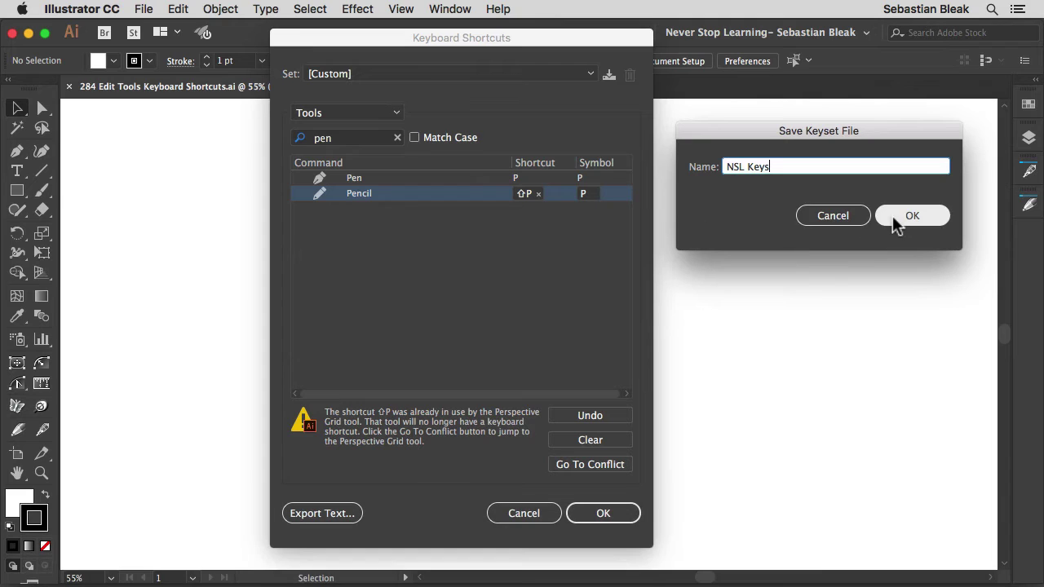
pyautogui.click(904, 217)
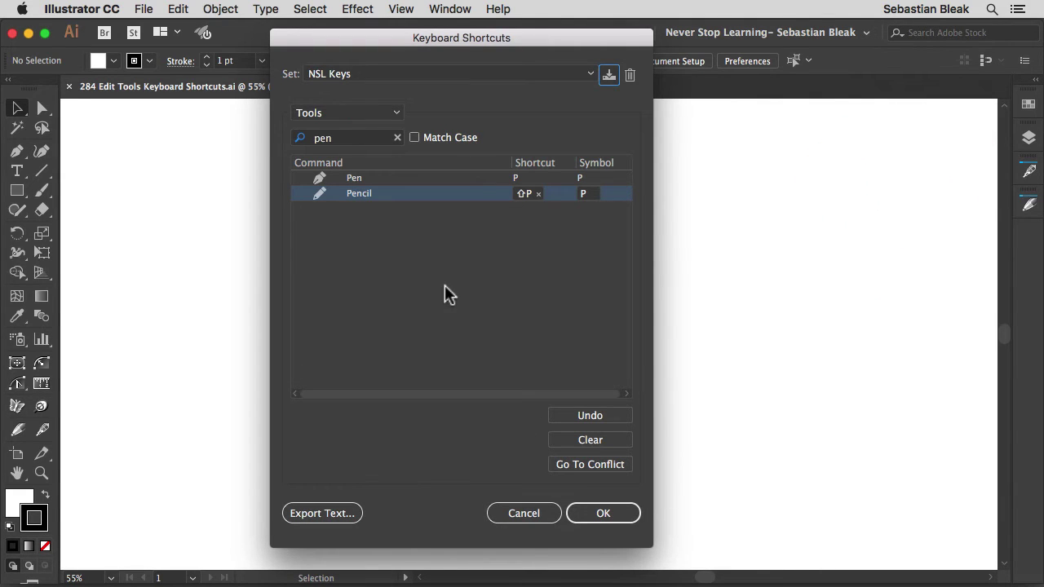
pyautogui.click(584, 509)
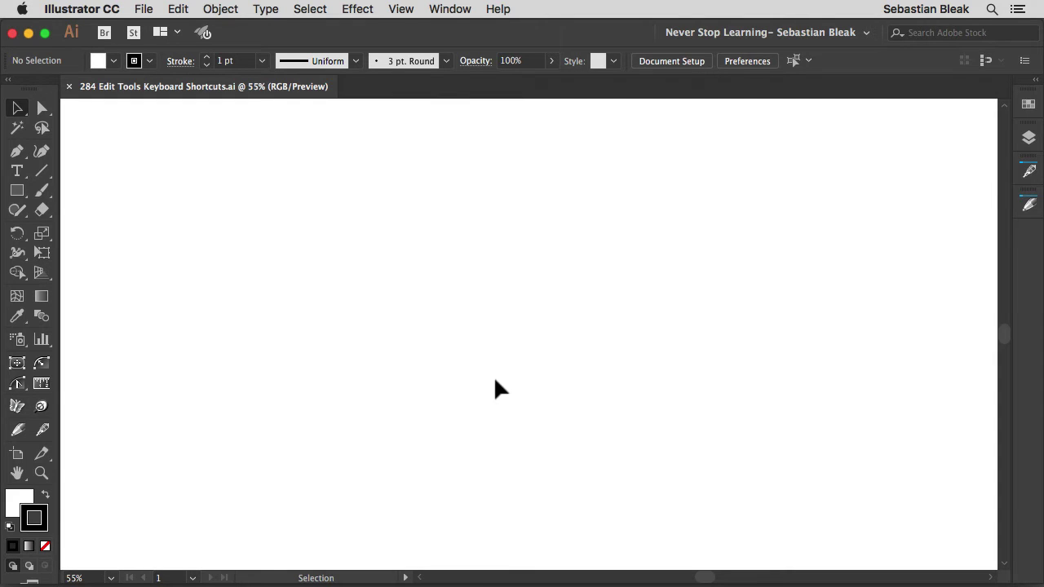
# Test Shift+P by drawing and deleting a Pencil stroke, then bring up Finder.
pyautogui.hotkey('shift', 'p')
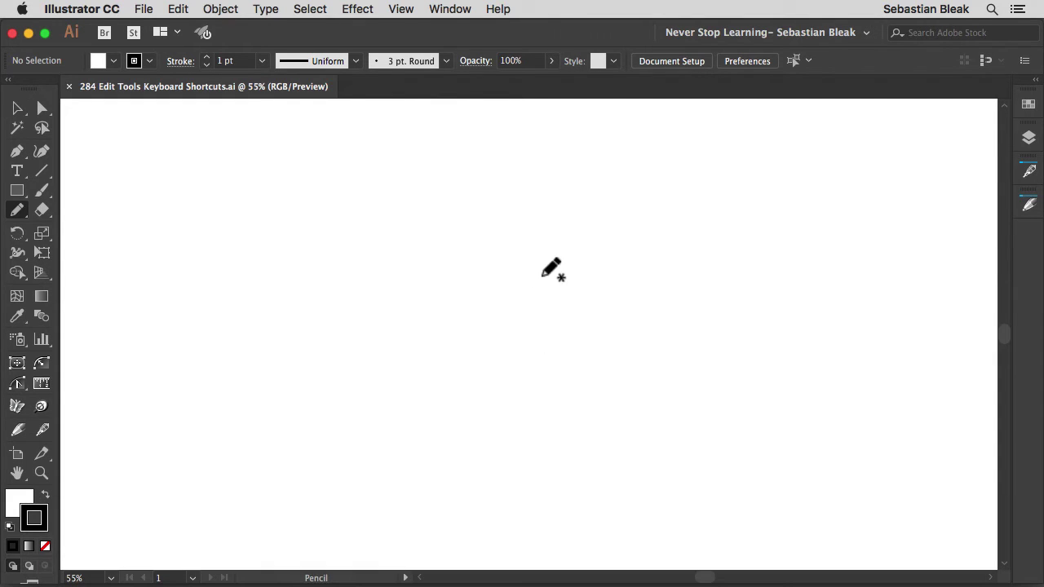
pyautogui.moveTo(620, 256)
pyautogui.mouseDown()
pyautogui.moveTo(549, 197)
pyautogui.moveTo(478, 205)
pyautogui.moveTo(505, 344)
pyautogui.moveTo(328, 365)
pyautogui.moveTo(307, 140)
pyautogui.mouseUp()
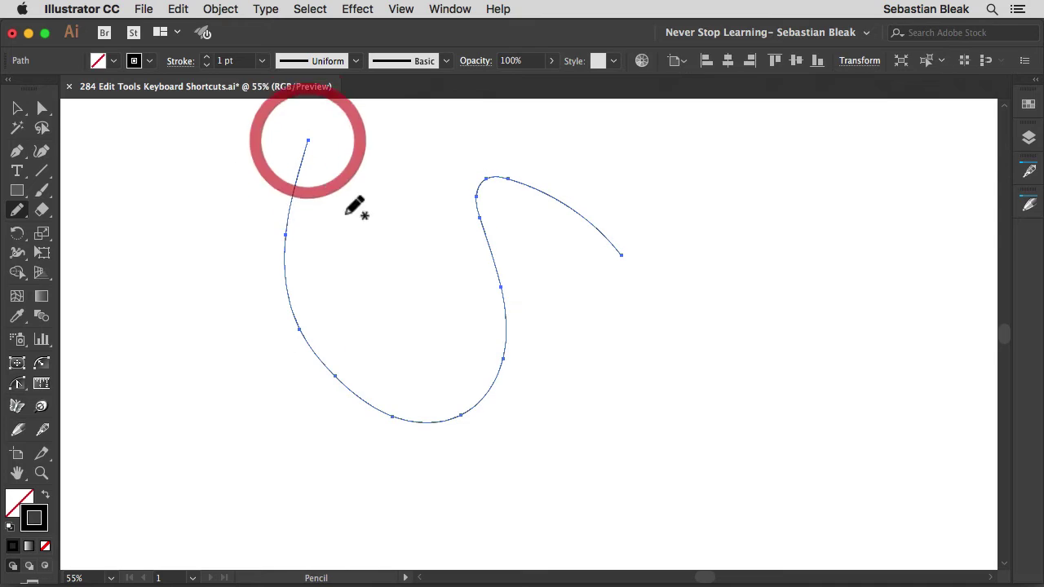
pyautogui.press('BackSpace')
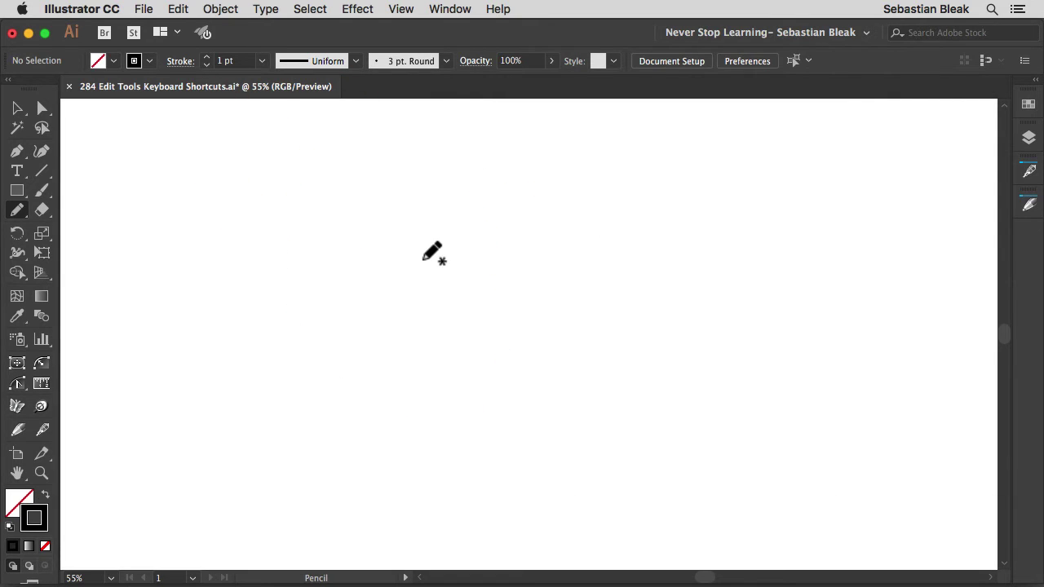
pyautogui.moveTo(148, 575)
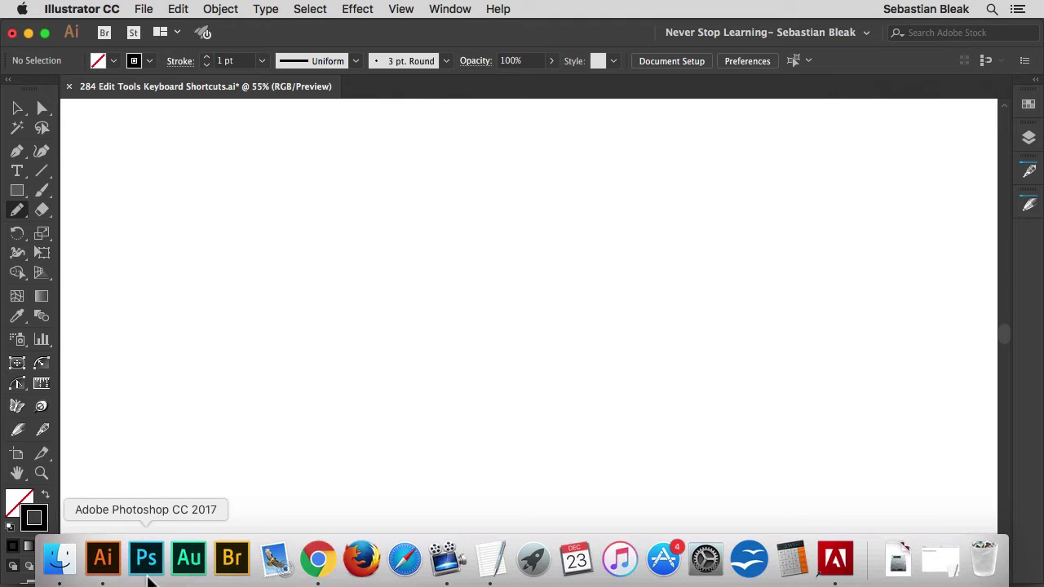
pyautogui.click(64, 561)
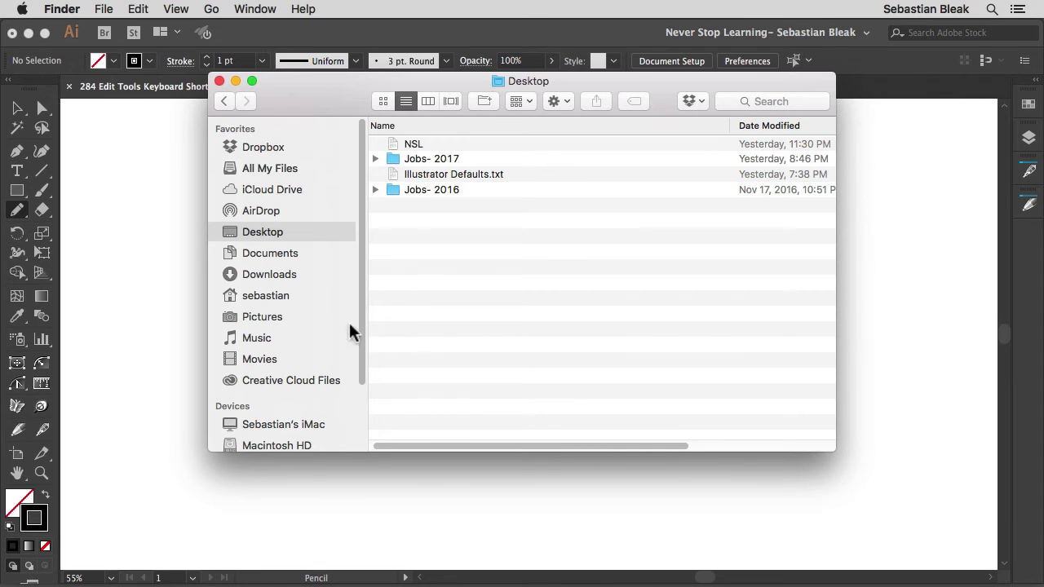
# Open the hidden user Library folder via the Go menu and select Preferences.
pyautogui.click(211, 9)
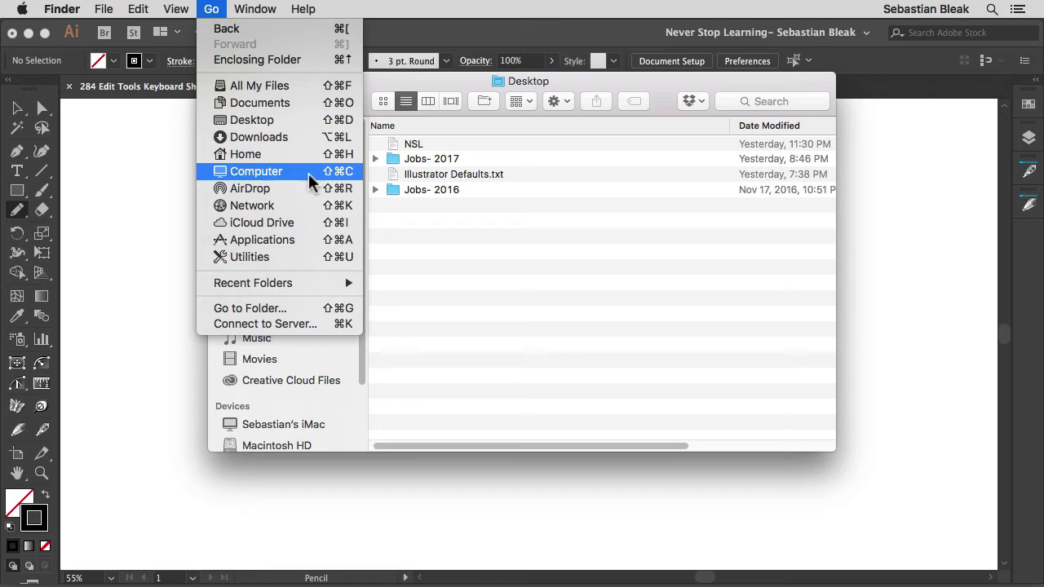
pyautogui.press('alt')
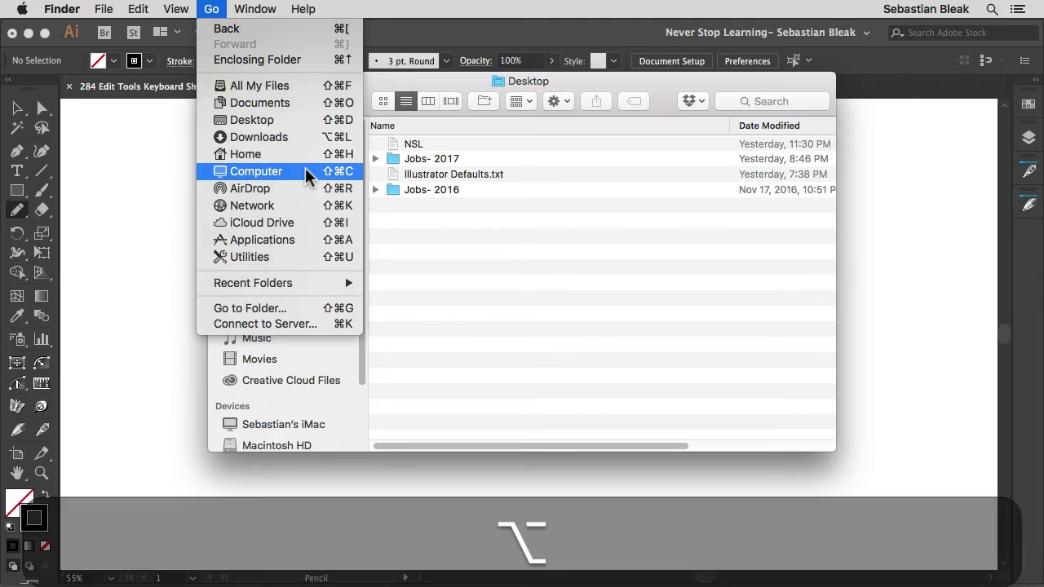
pyautogui.press('alt')
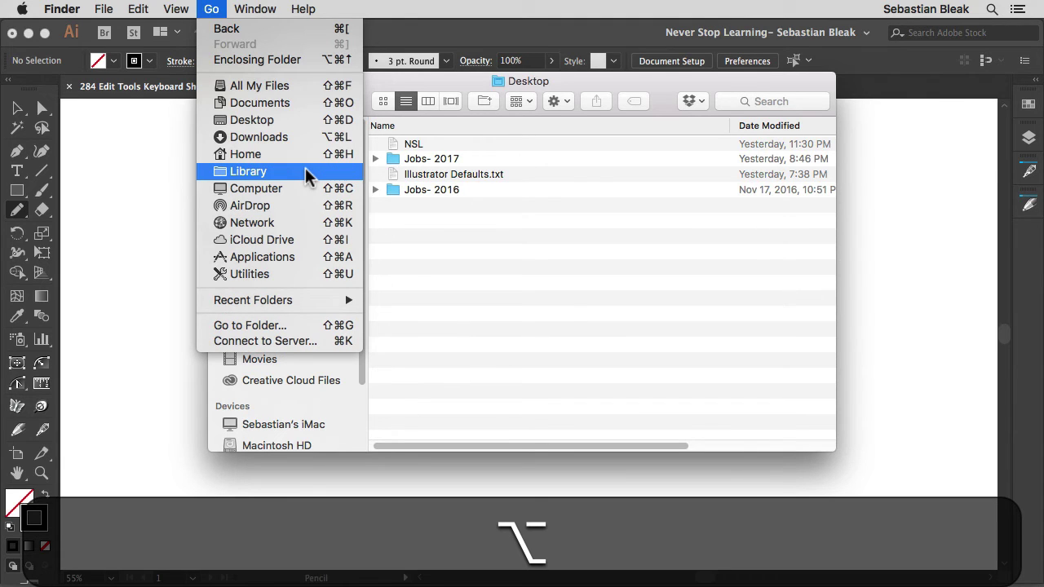
pyautogui.click(307, 174)
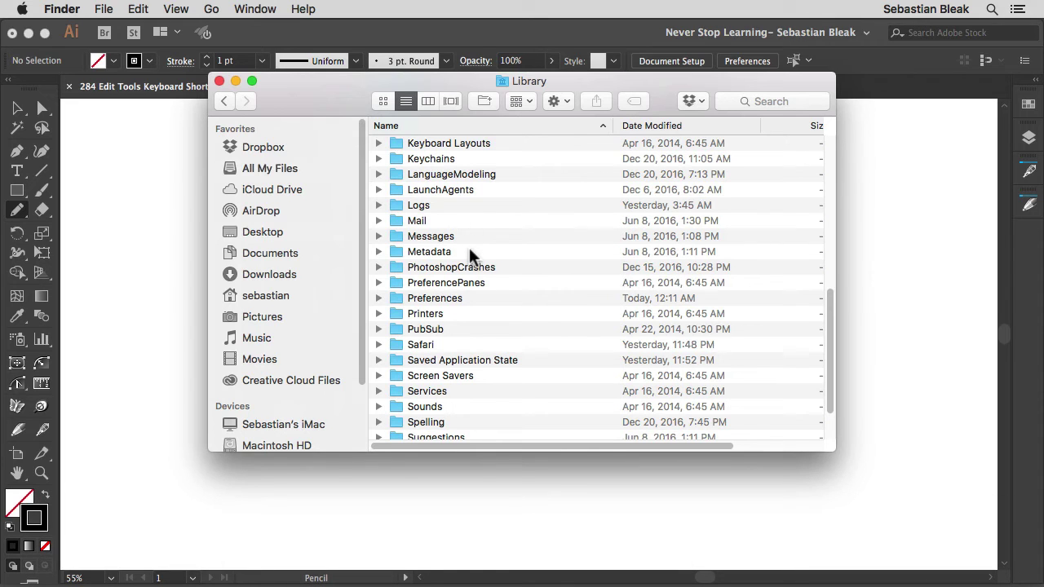
pyautogui.click(440, 298)
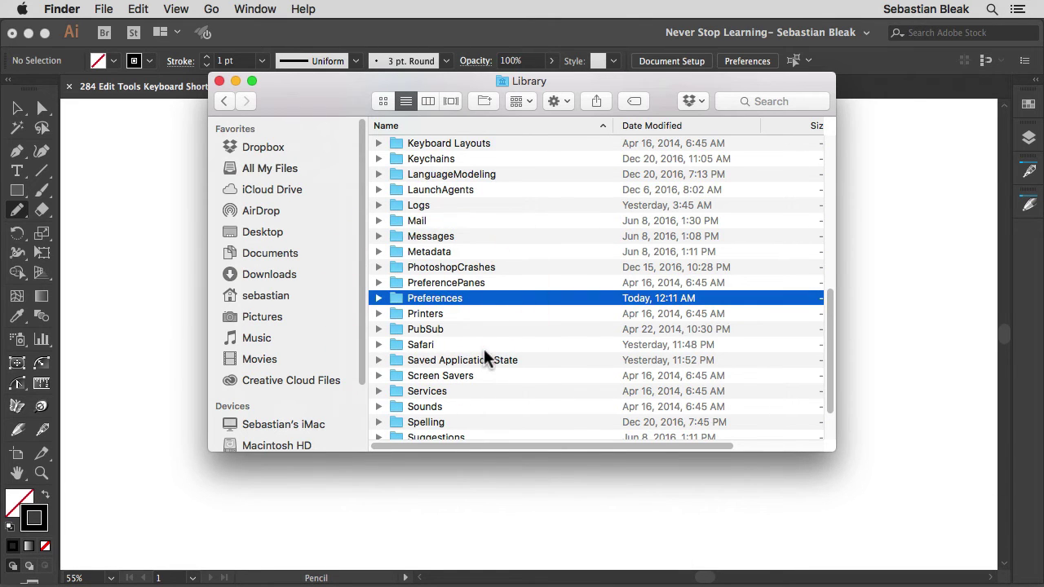
# In Preferences, compare the Illustrator CS6, 20 and 21 settings folders, then enter Adobe Illustrator 21 Settings.
pyautogui.doubleClick(435, 301)
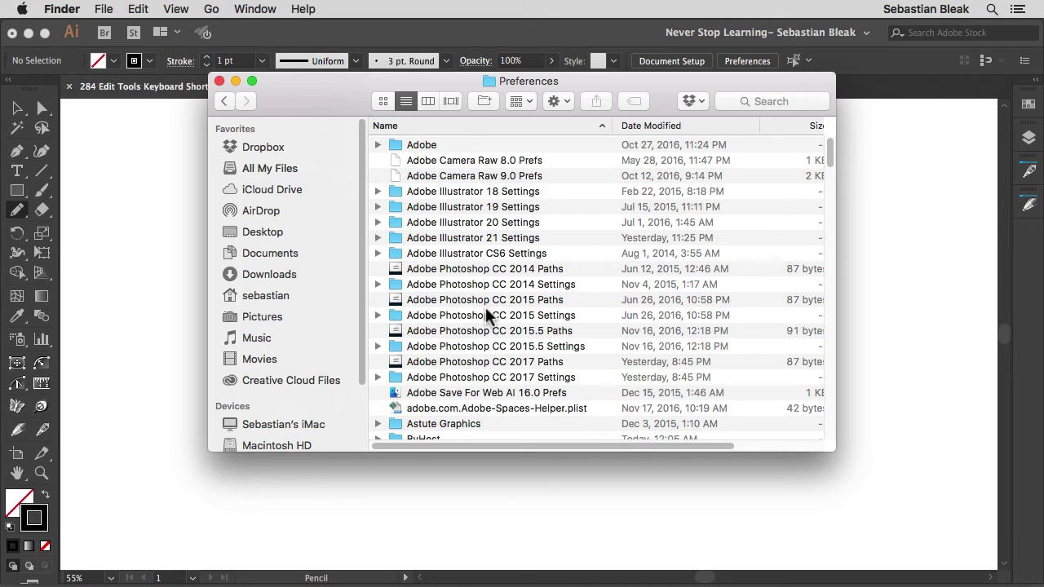
pyautogui.click(464, 237)
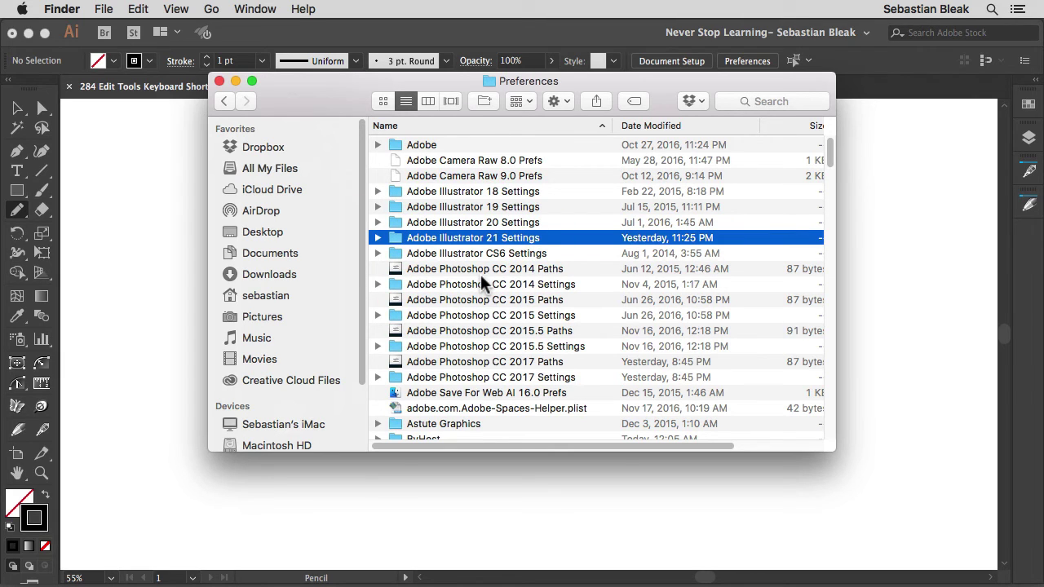
pyautogui.click(469, 222)
pyautogui.click(466, 206)
pyautogui.click(466, 191)
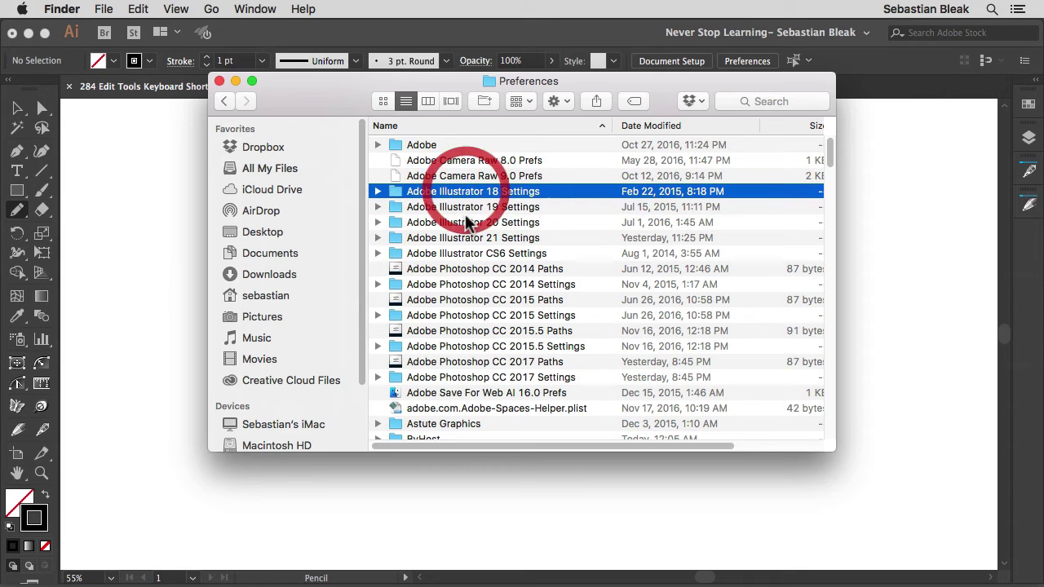
pyautogui.click(462, 254)
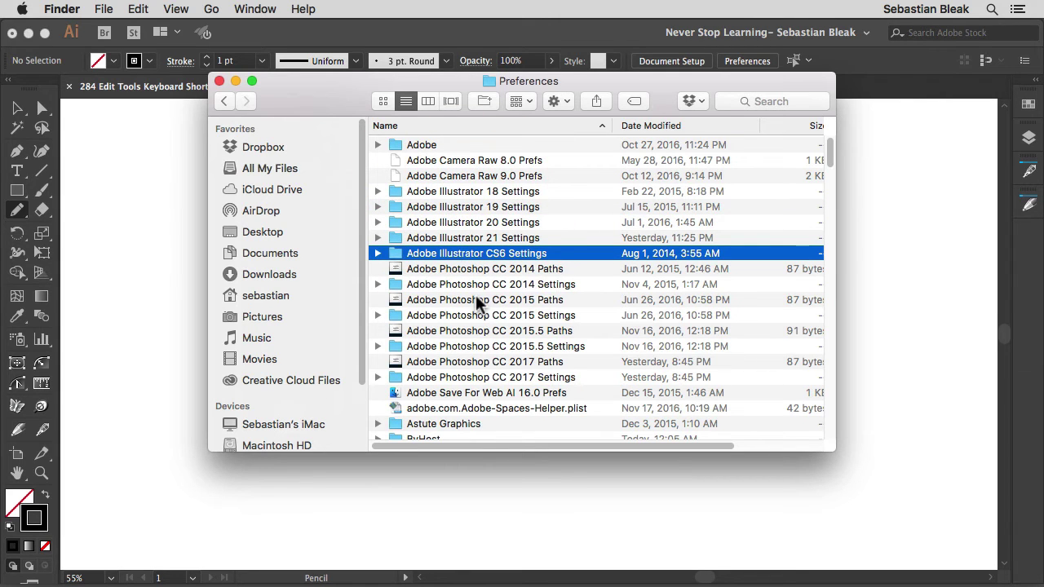
pyautogui.click(467, 237)
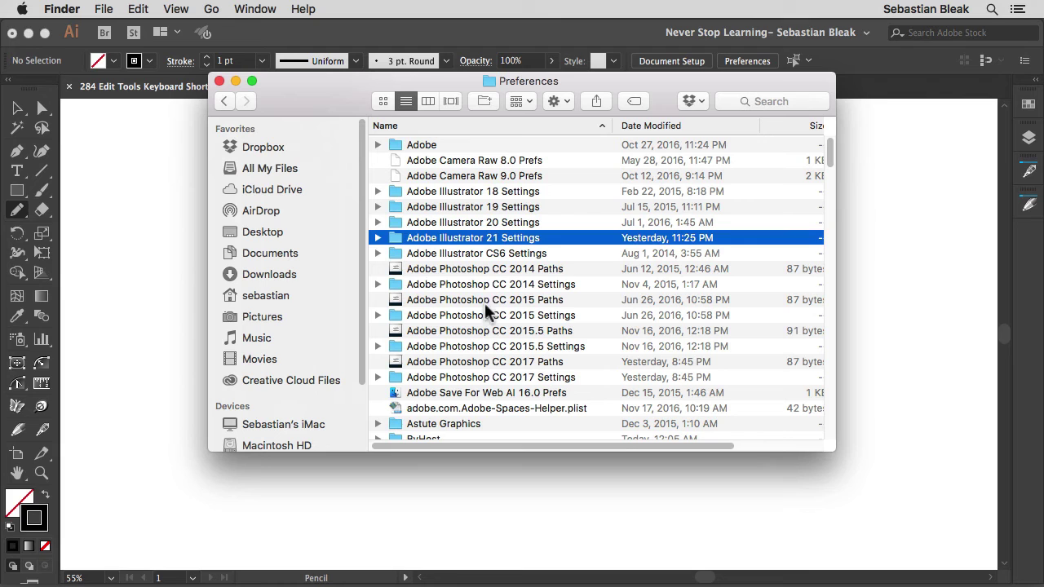
pyautogui.click(466, 254)
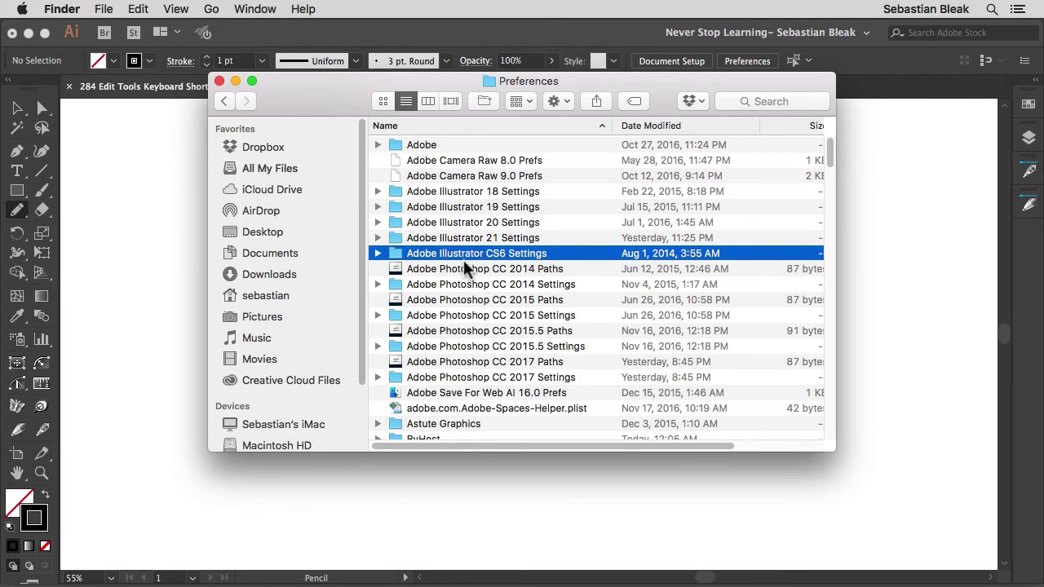
pyautogui.click(455, 238)
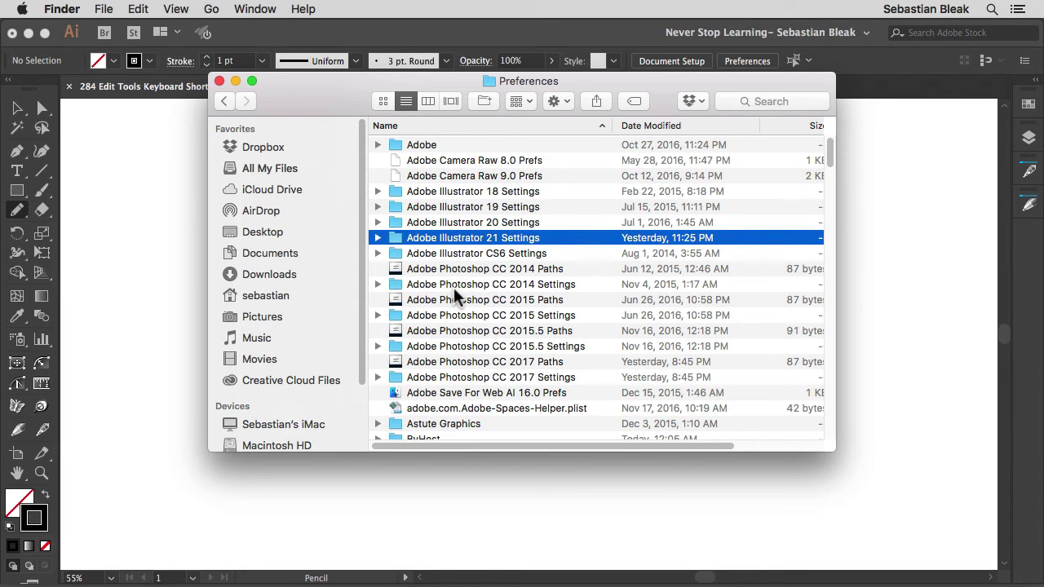
pyautogui.doubleClick(444, 238)
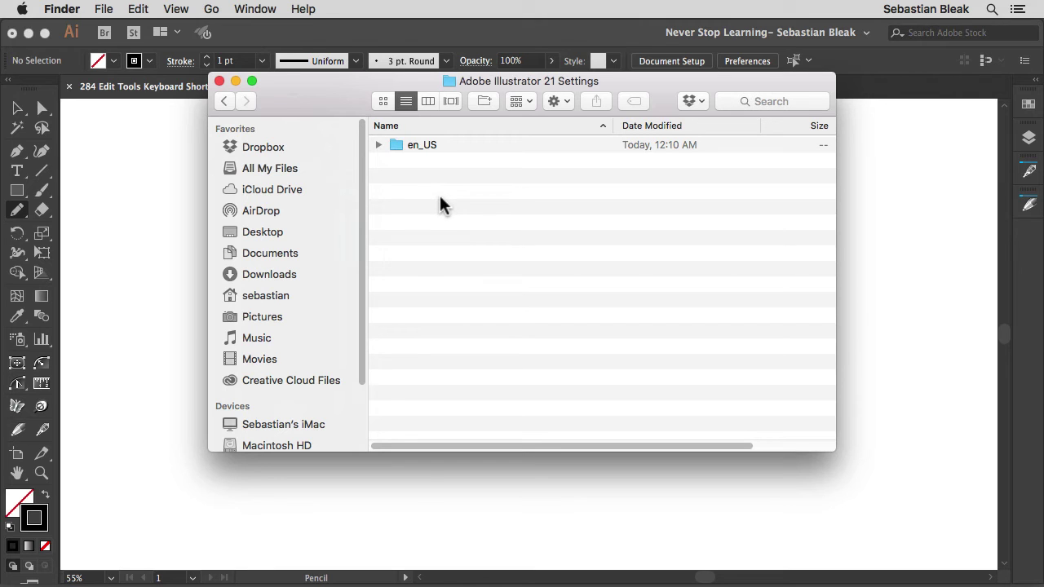
# Open en_US, highlight the NSL Keys.kys keyset file, and return to Illustrator.
pyautogui.doubleClick(397, 148)
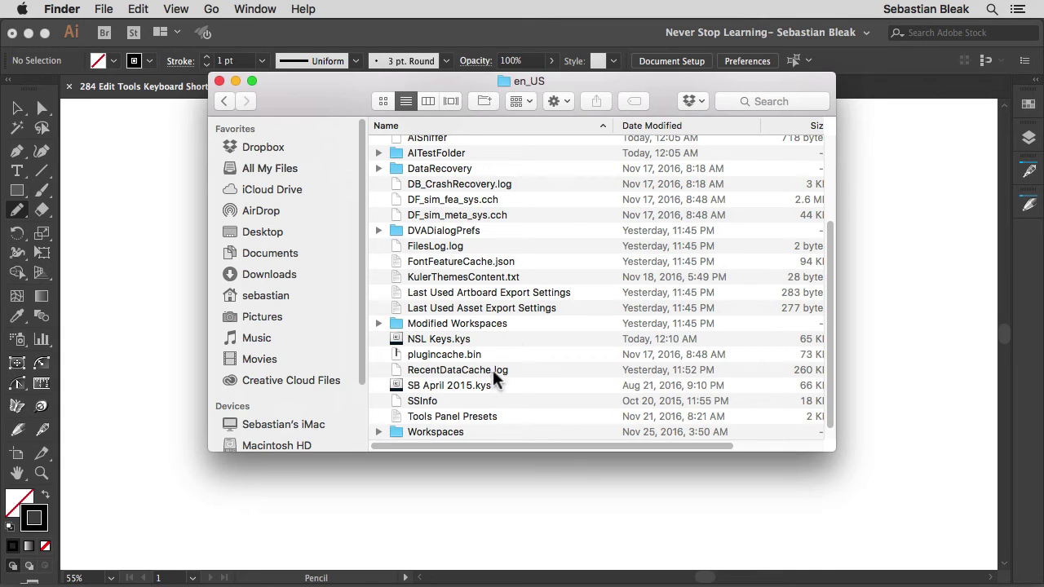
pyautogui.click(445, 340)
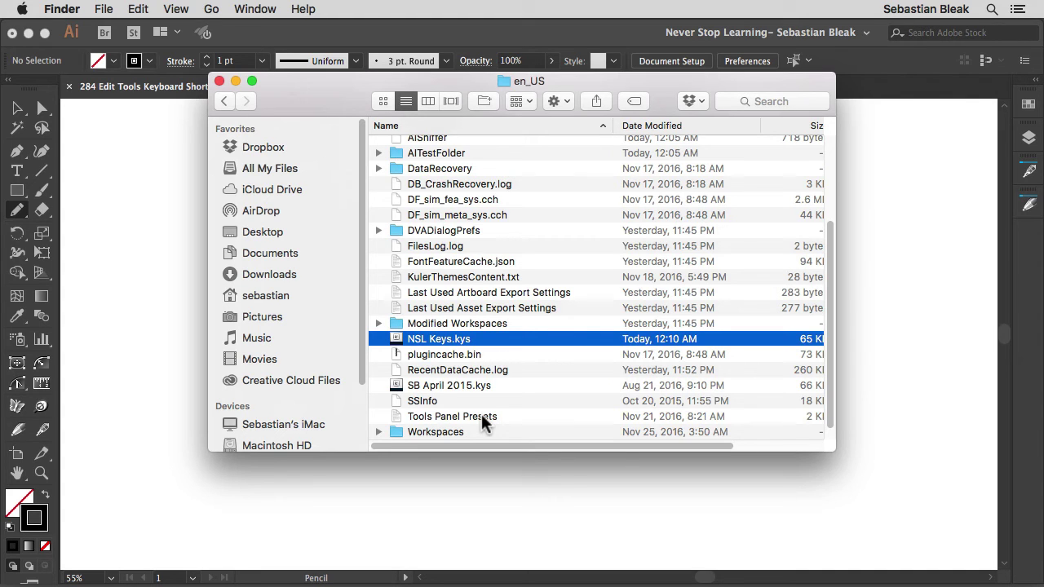
pyautogui.click(362, 489)
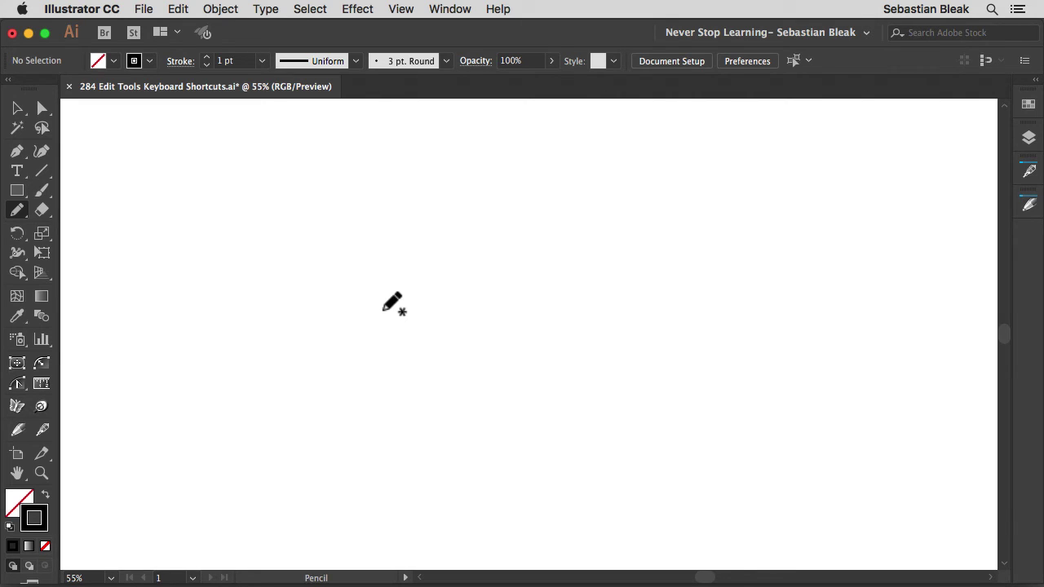
# Reopen Keyboard Shortcuts with Alt+Shift+Cmd+K, search 'dyn', and select Dynamic Sketch Tool.
pyautogui.press('alt+shift+super+k')
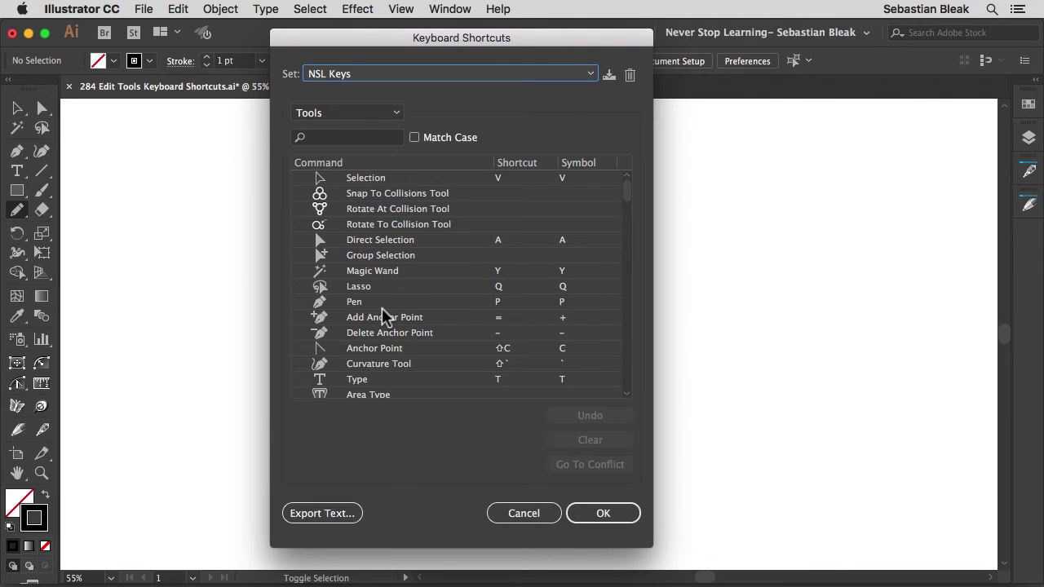
pyautogui.click(629, 197)
pyautogui.moveTo(629, 198); pyautogui.dragTo(619, 274)
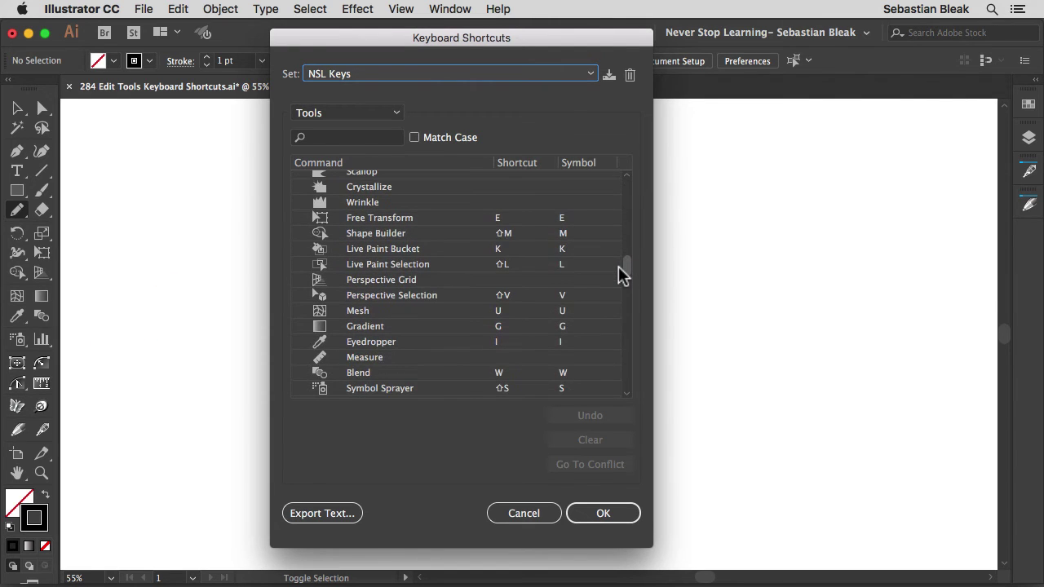
pyautogui.click(353, 139)
pyautogui.write('dy')
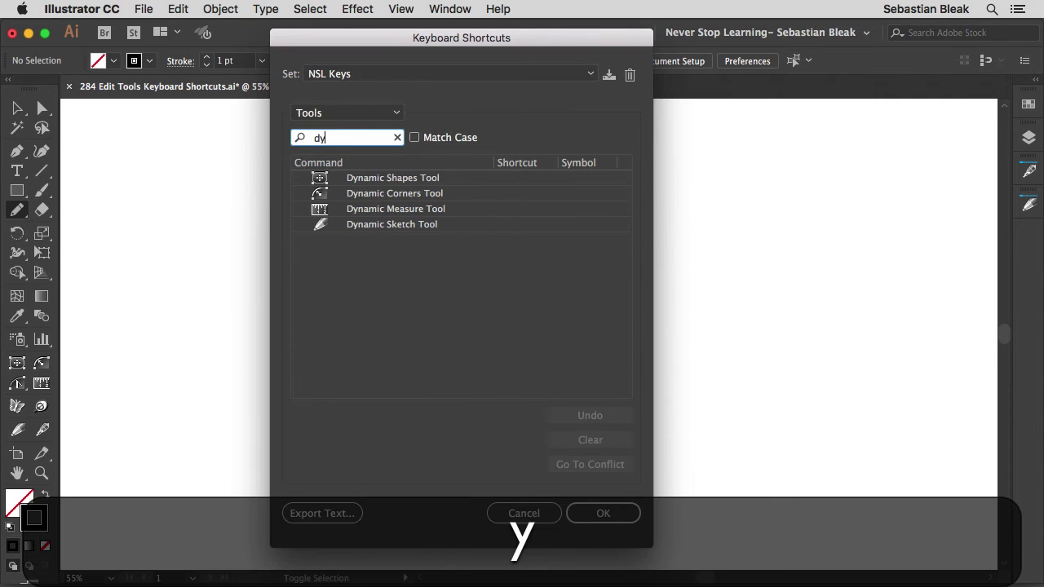
pyautogui.write('n')
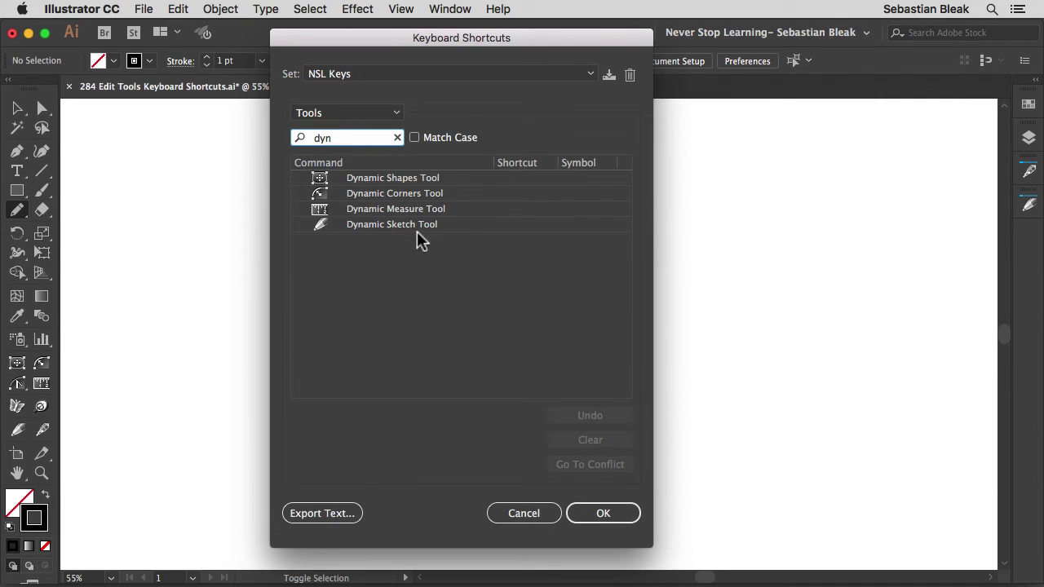
pyautogui.click(415, 225)
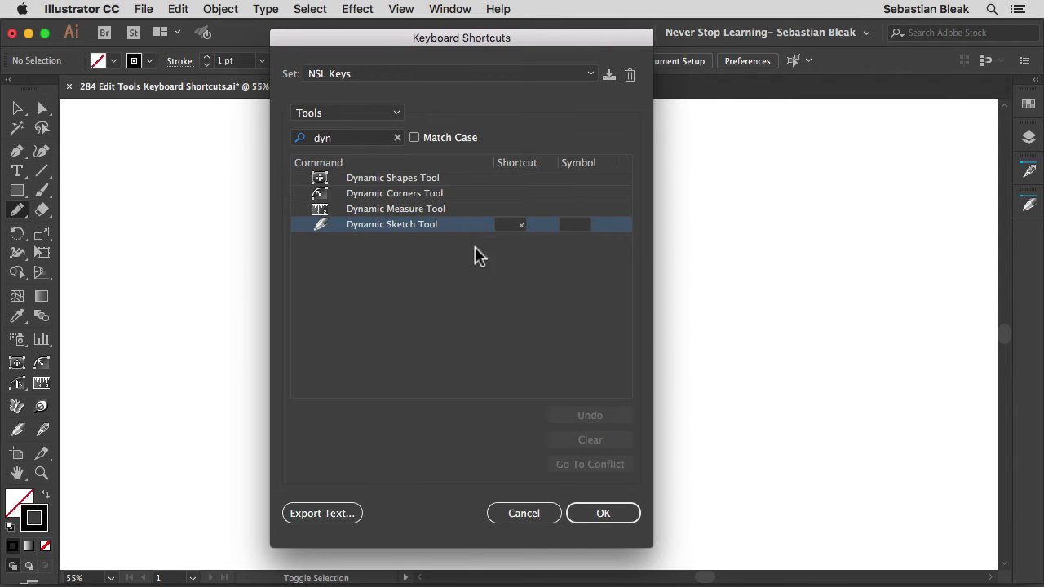
# Assign Shift+D to Dynamic Sketch Tool, taking it from Toggle Drawing Mode, and keep NSL Keys as the set.
pyautogui.click(510, 225)
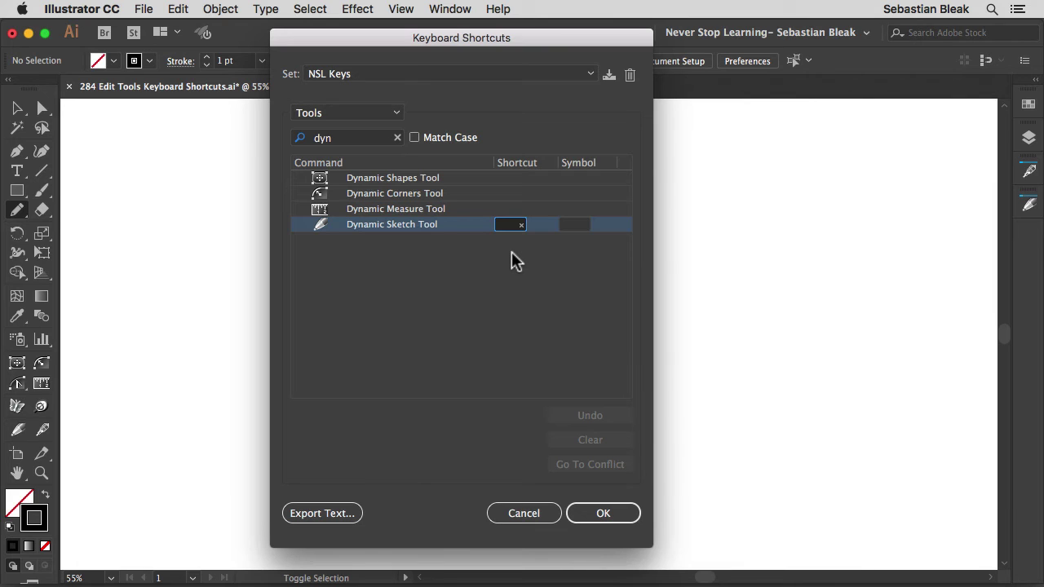
pyautogui.hotkey('shift', 'd')
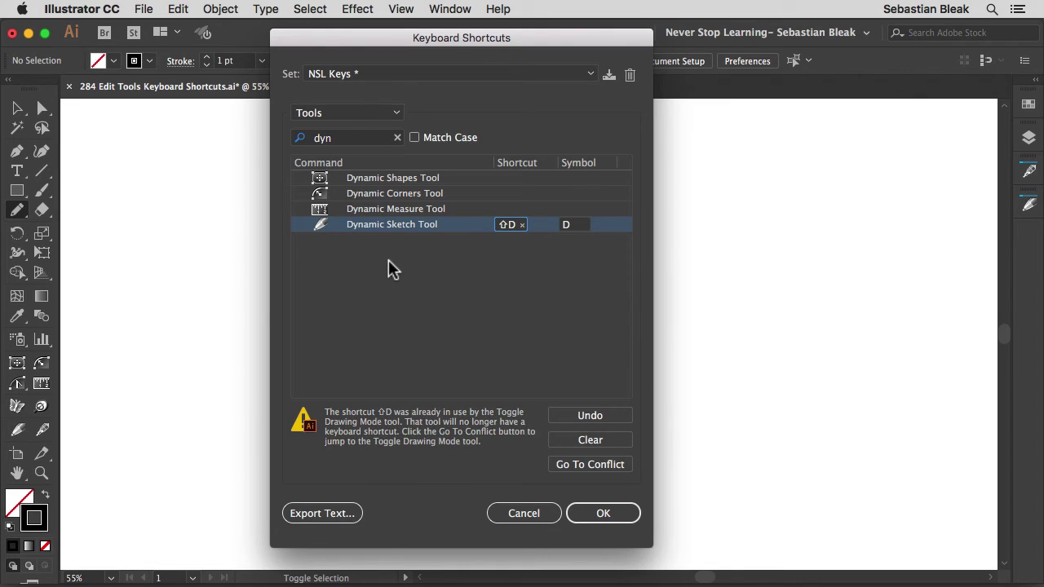
pyautogui.click(589, 75)
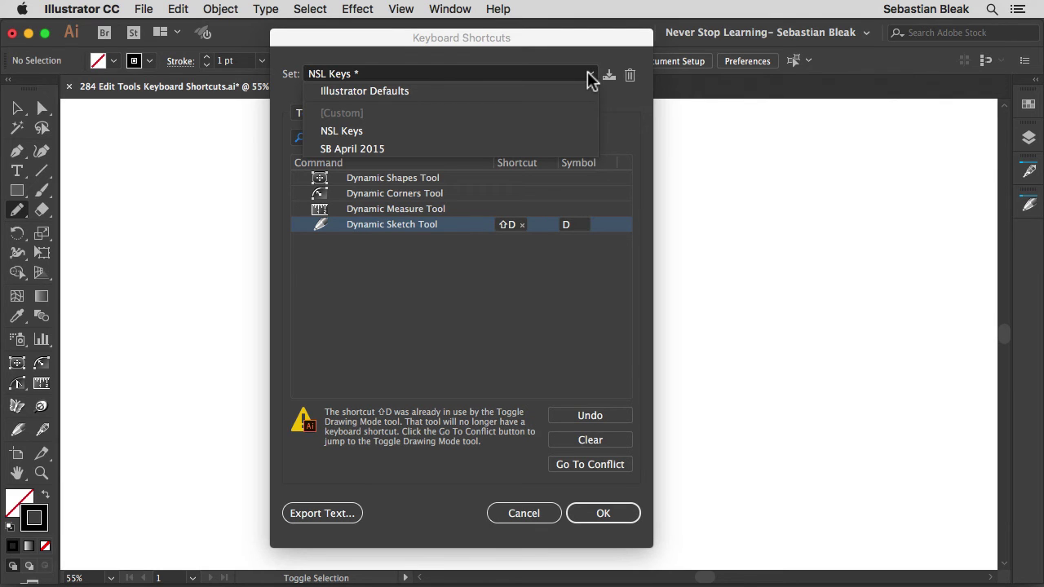
pyautogui.click(591, 77)
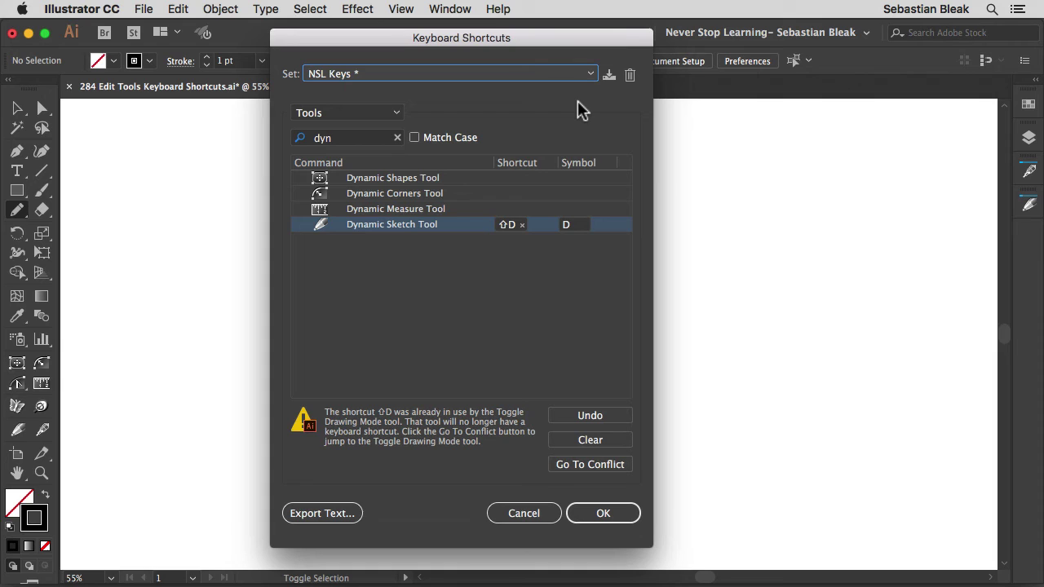
pyautogui.click(579, 107)
# Save the modified set as NSL Keys, overwriting the existing set, and close the shortcut dialog.
pyautogui.click(608, 75)
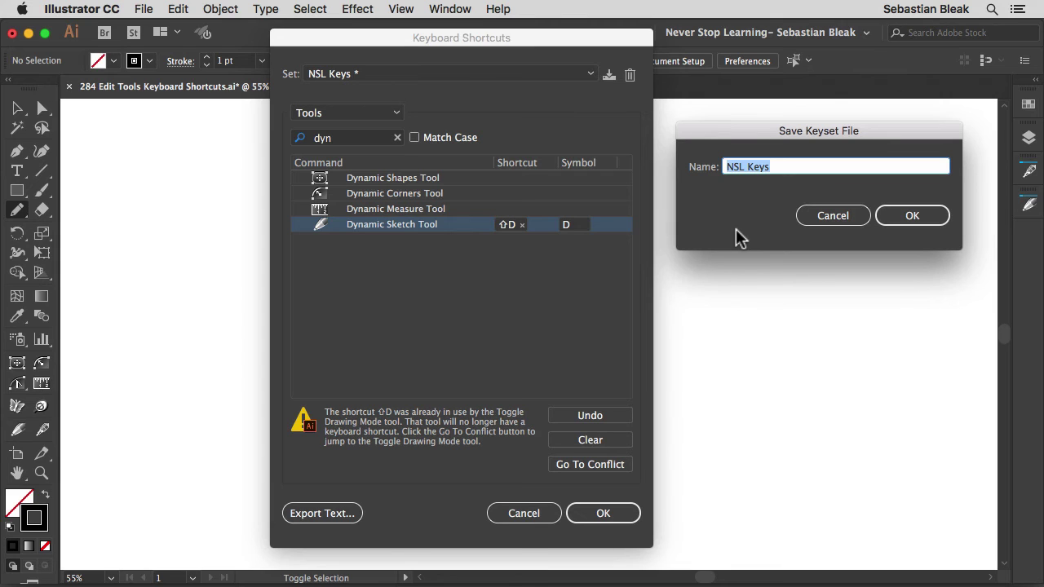
pyautogui.click(909, 217)
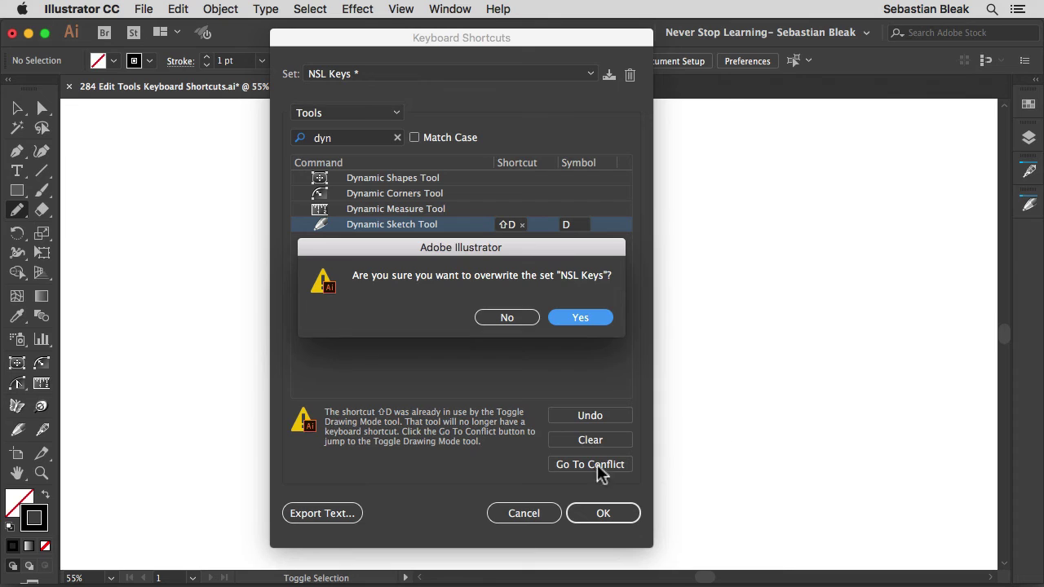
pyautogui.click(383, 310)
pyautogui.click(582, 323)
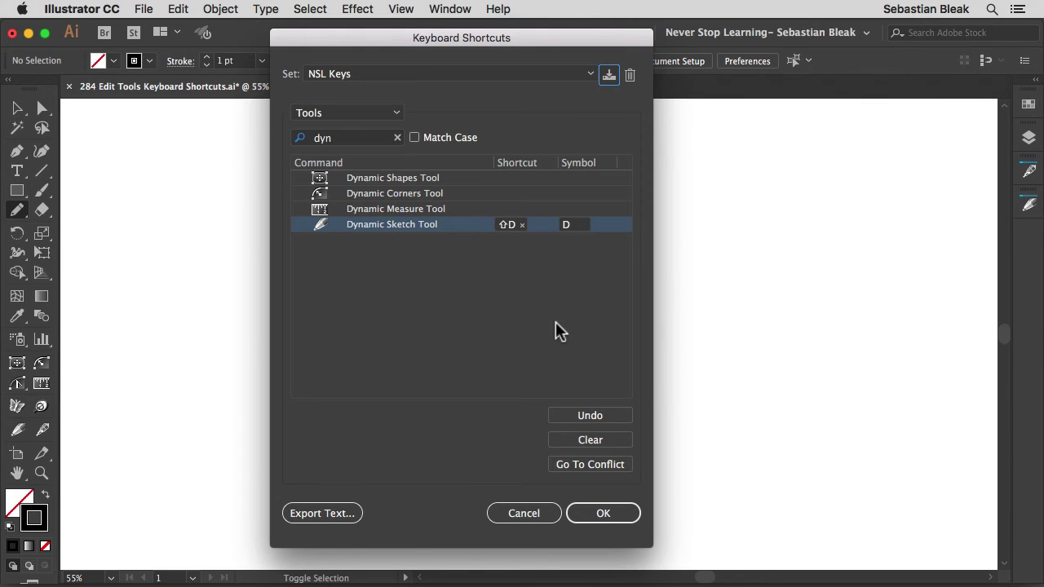
pyautogui.click(586, 513)
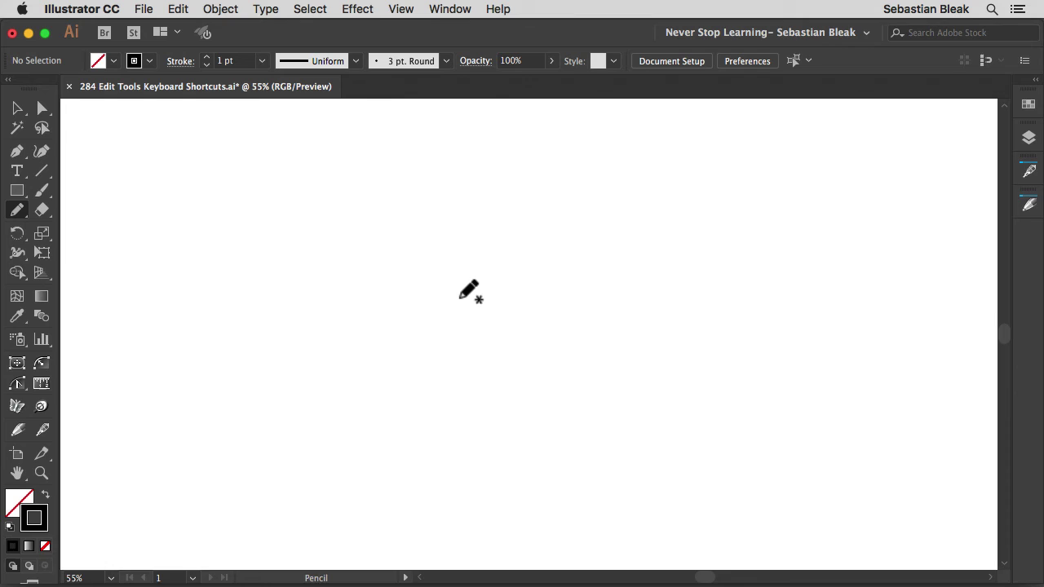
# Test Shift+D by sketching a Dynamic Sketch curve, delete it, and reopen Keyboard Shortcuts.
pyautogui.hotkey('shift', 'd')
pyautogui.moveTo(636, 250)
pyautogui.mouseDown()
pyautogui.moveTo(548, 205)
pyautogui.moveTo(544, 266)
pyautogui.moveTo(444, 413)
pyautogui.moveTo(262, 265)
pyautogui.mouseUp()
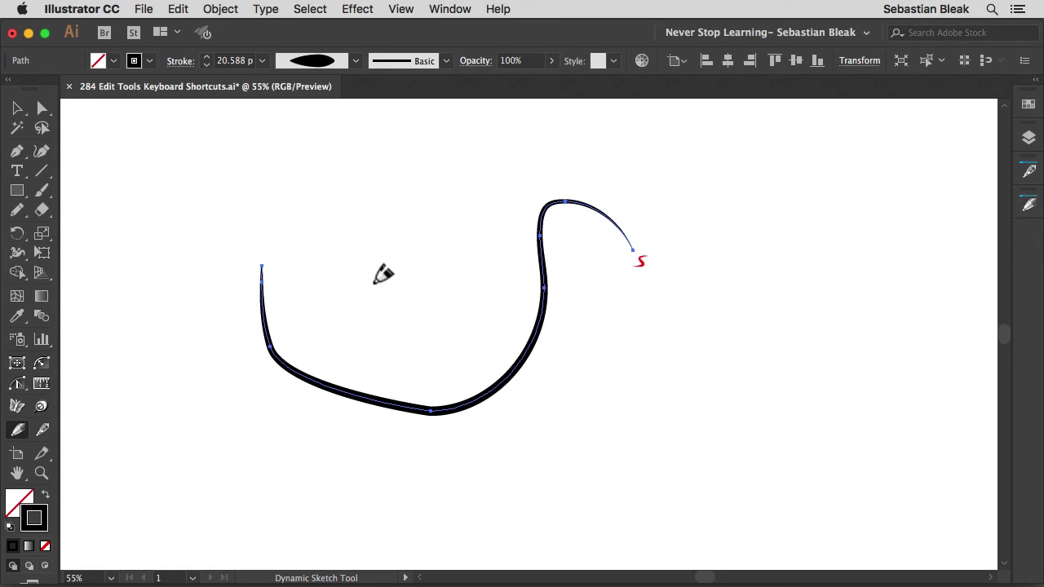
pyautogui.press('BackSpace')
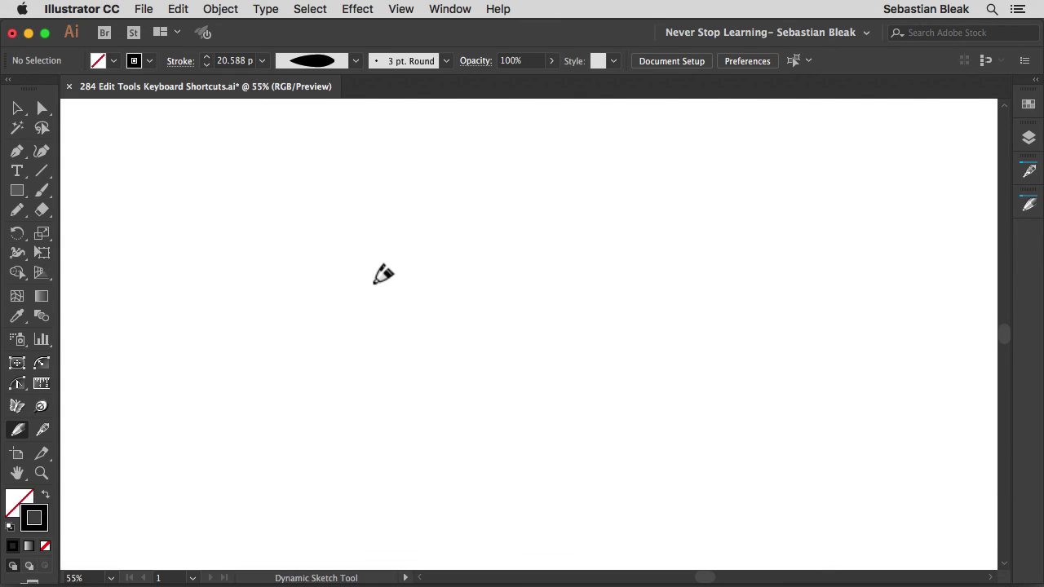
pyautogui.press('alt+shift+super+k')
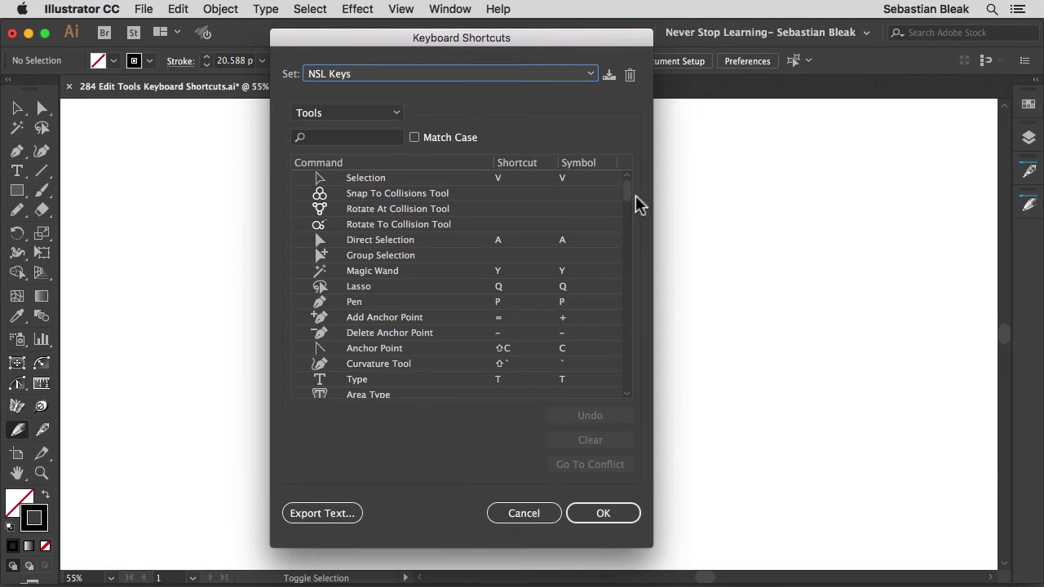
# Export the NSL Keys shortcut list as a text file to the Desktop.
pyautogui.click(362, 139)
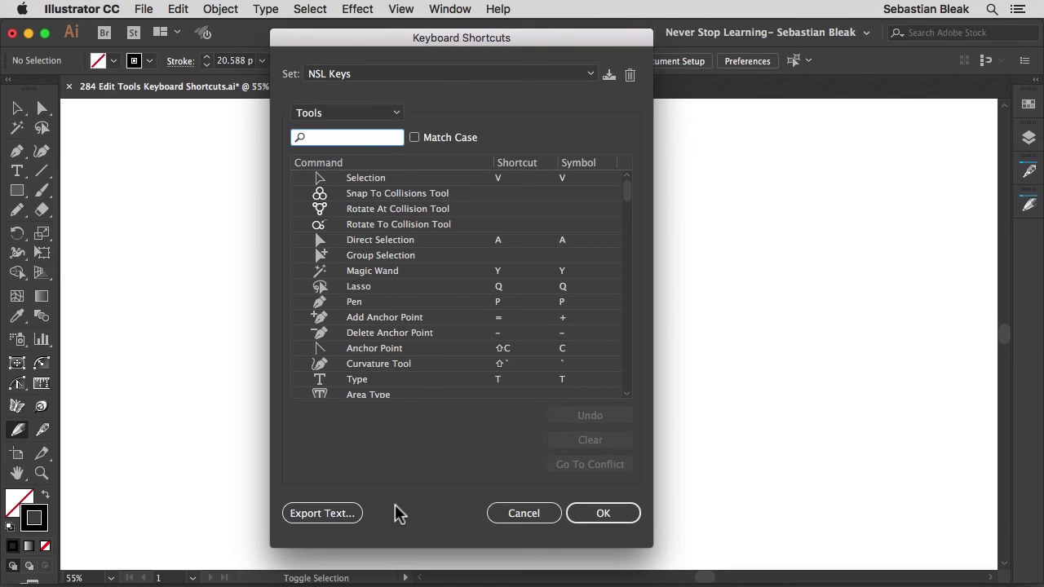
pyautogui.click(342, 516)
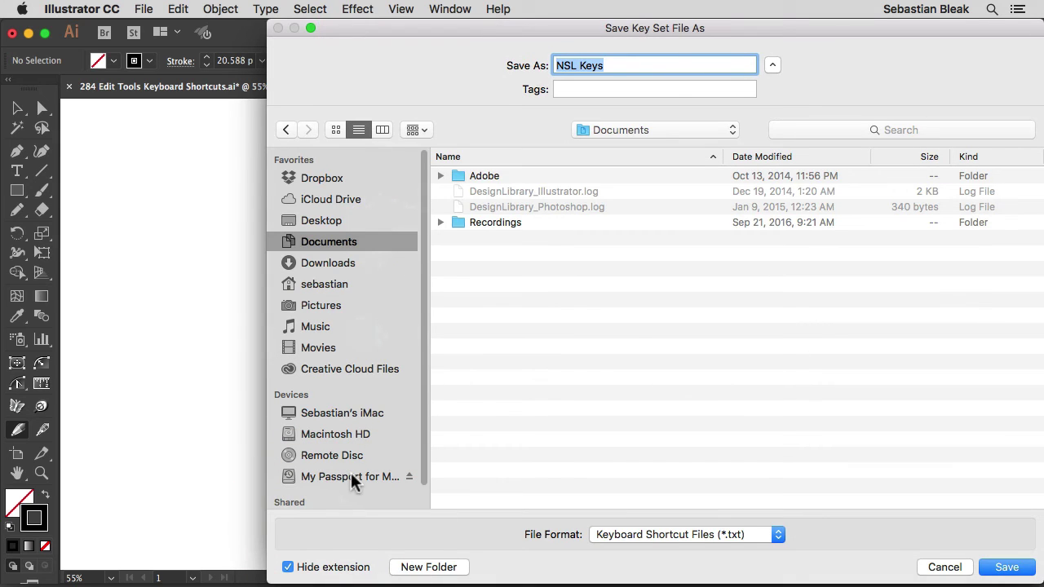
pyautogui.moveTo(762, 28); pyautogui.dragTo(612, 28)
pyautogui.click(204, 221)
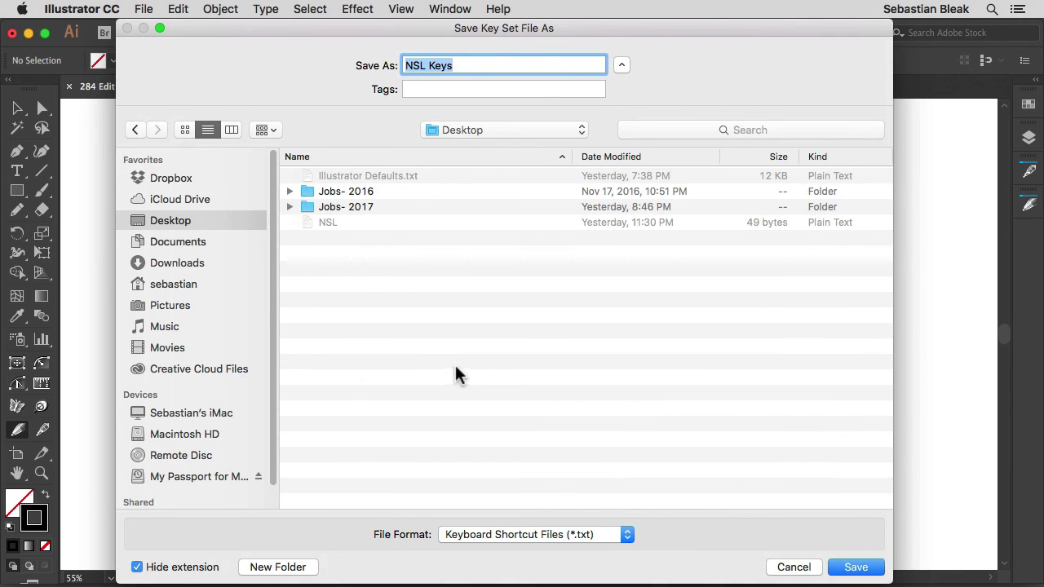
pyautogui.click(855, 567)
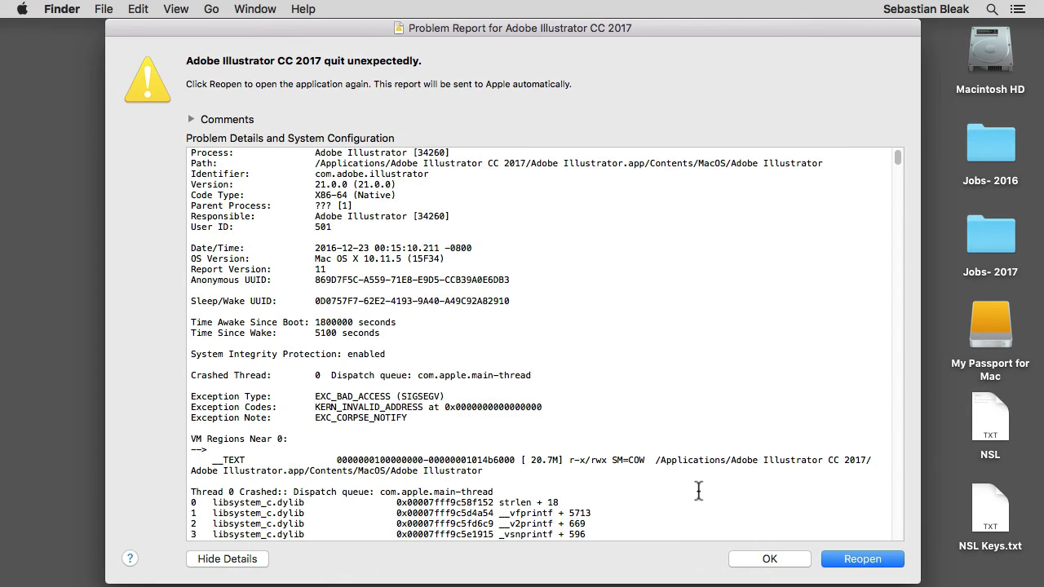
# Dismiss the crash report and close the en_US window to bring Illustrator Defaults.txt forward in TextEdit.
pyautogui.click(762, 559)
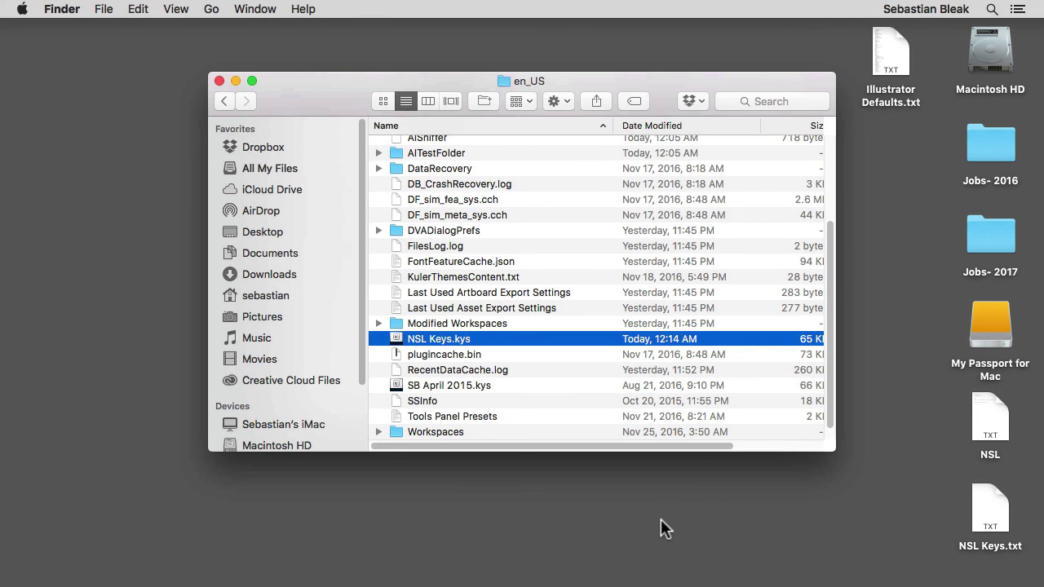
pyautogui.click(217, 79)
pyautogui.click(424, 216)
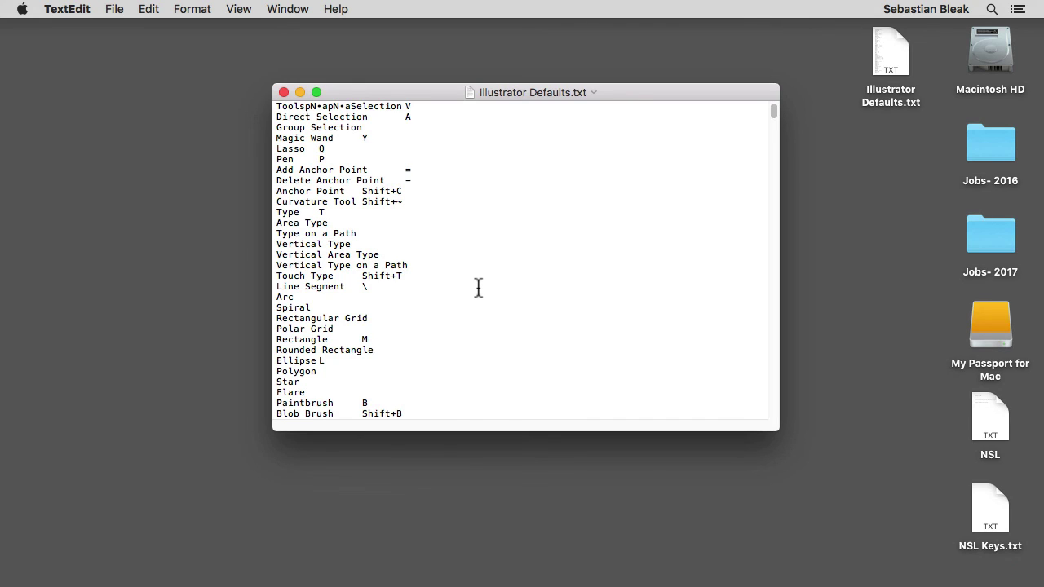
pyautogui.scroll(-10, 479, 287)
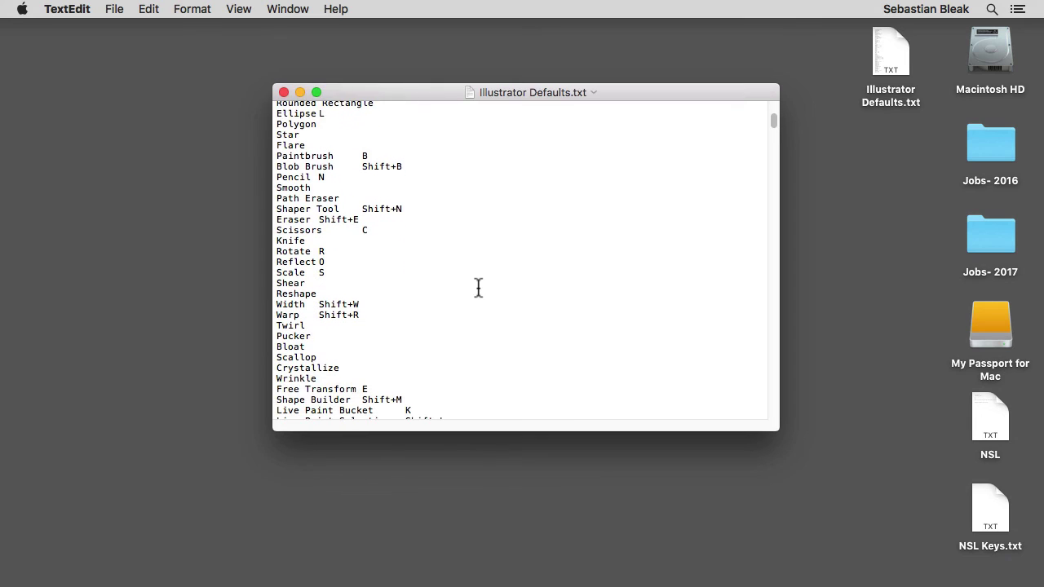
pyautogui.scroll(-10, 478, 287)
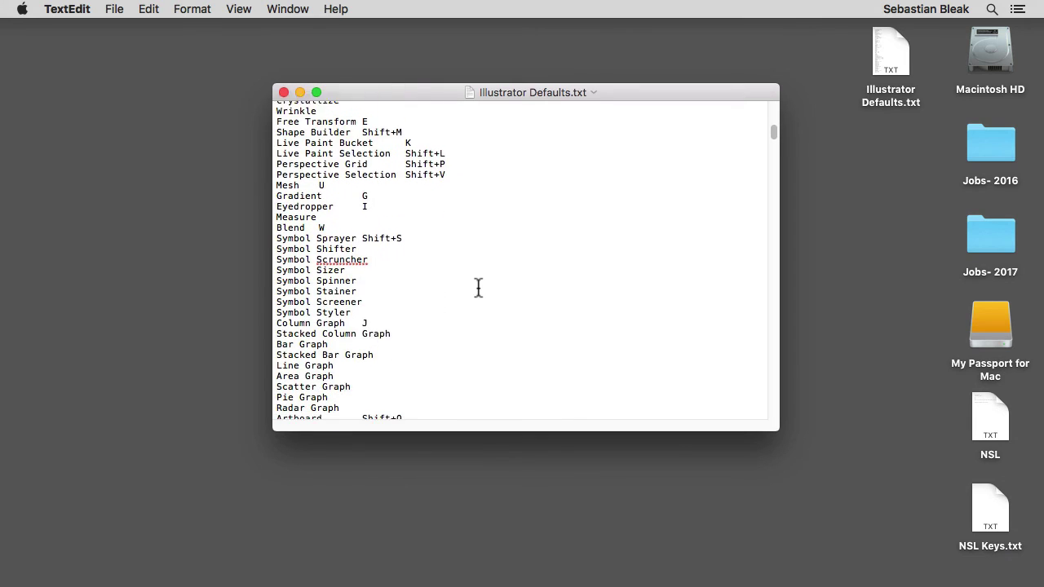
pyautogui.scroll(-5, 479, 288)
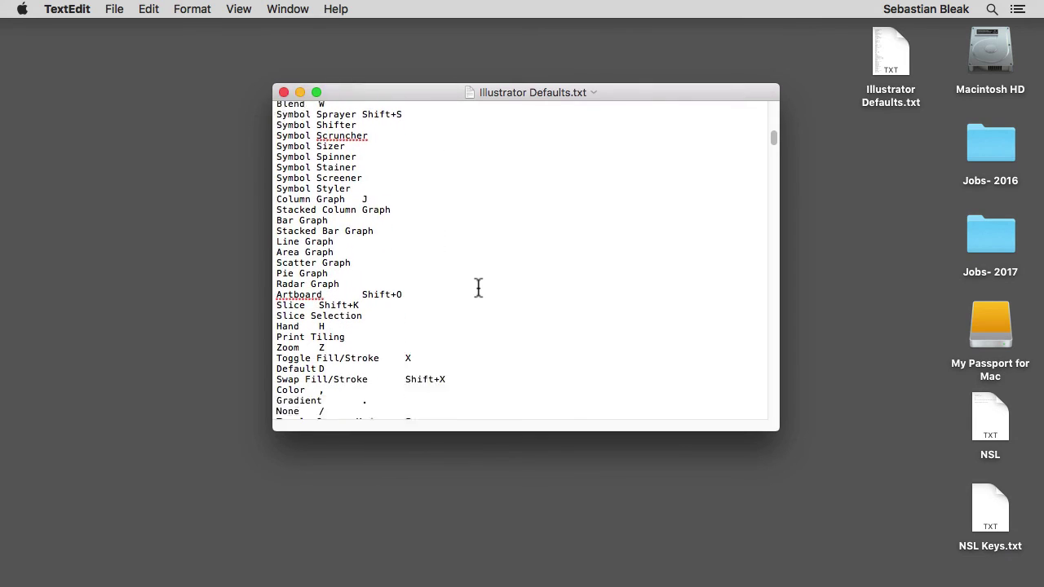
pyautogui.scroll(-15, 478, 287)
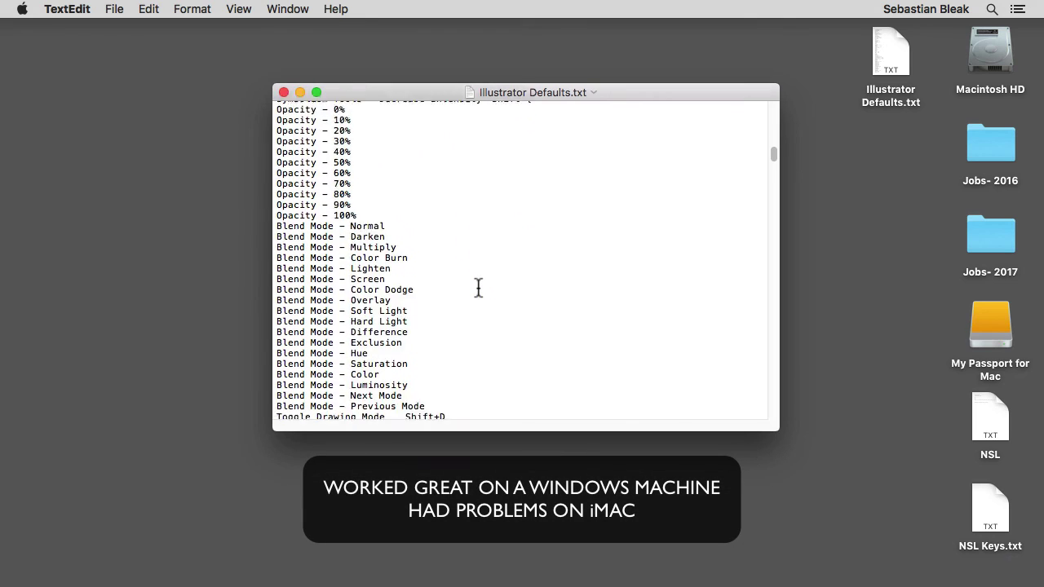
pyautogui.scroll(-14, 478, 287)
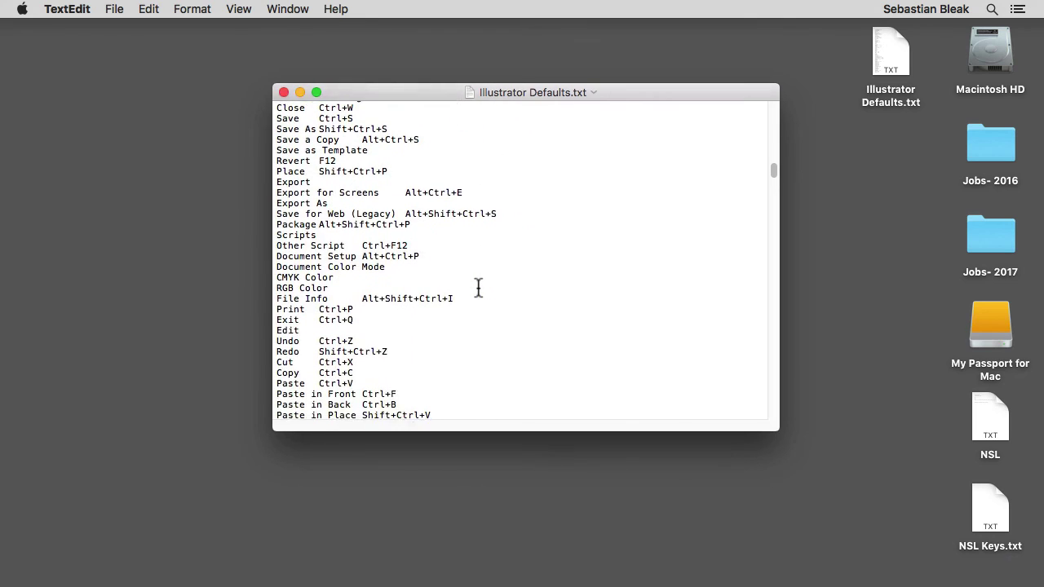
pyautogui.scroll(-8, 479, 287)
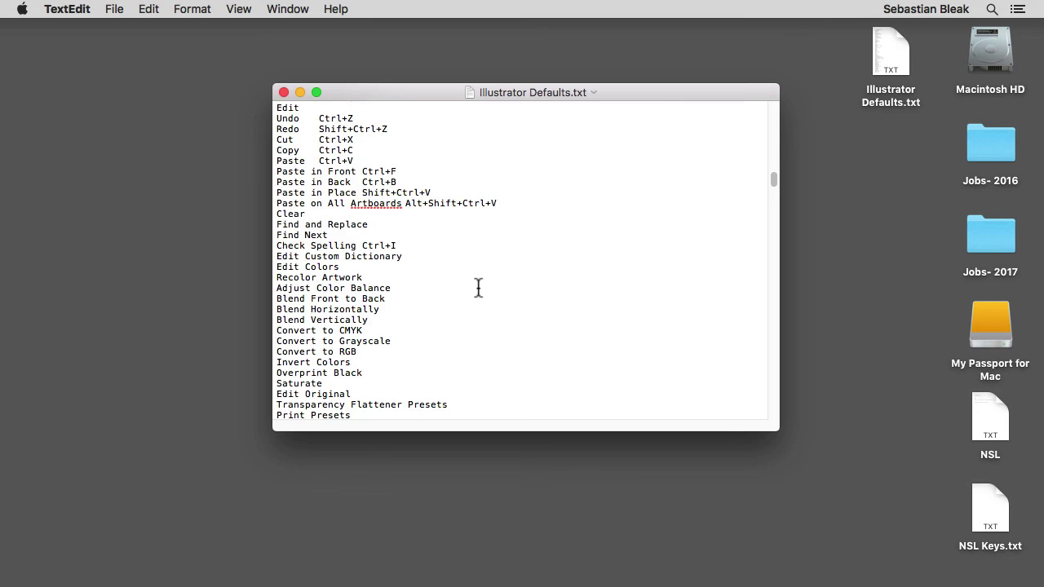
pyautogui.scroll(18, 479, 287)
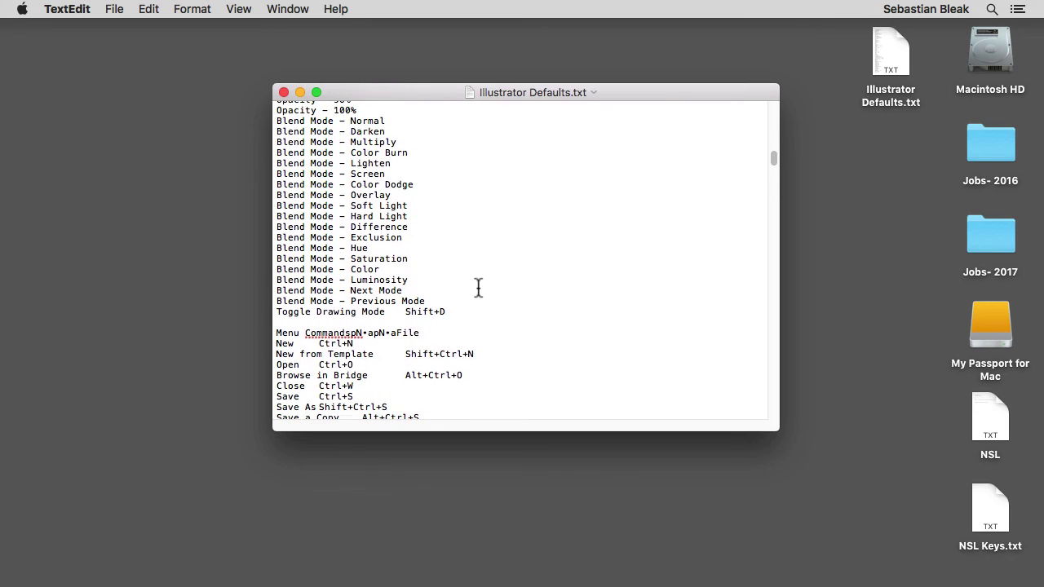
pyautogui.scroll(15, 479, 287)
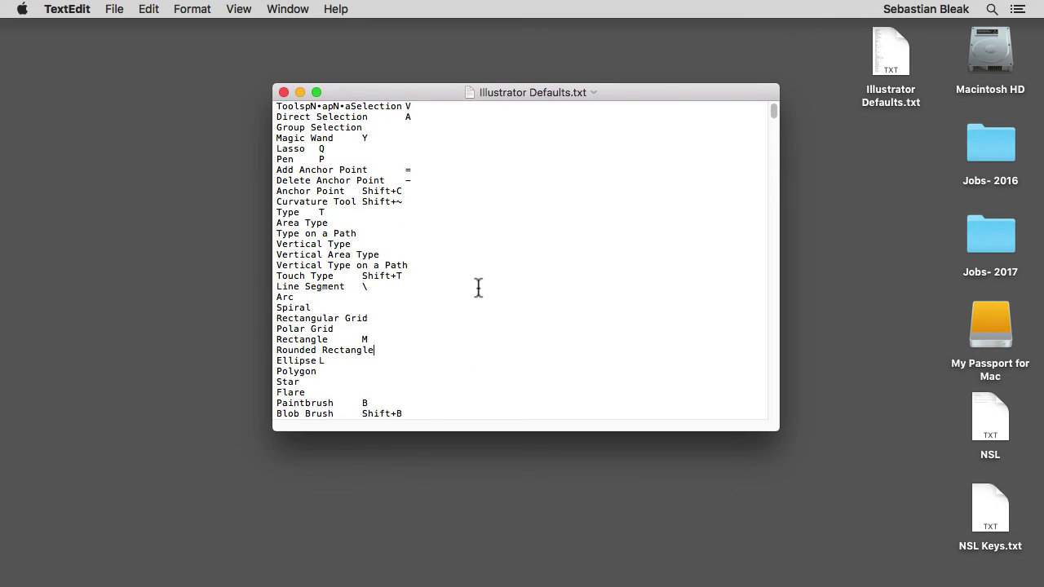